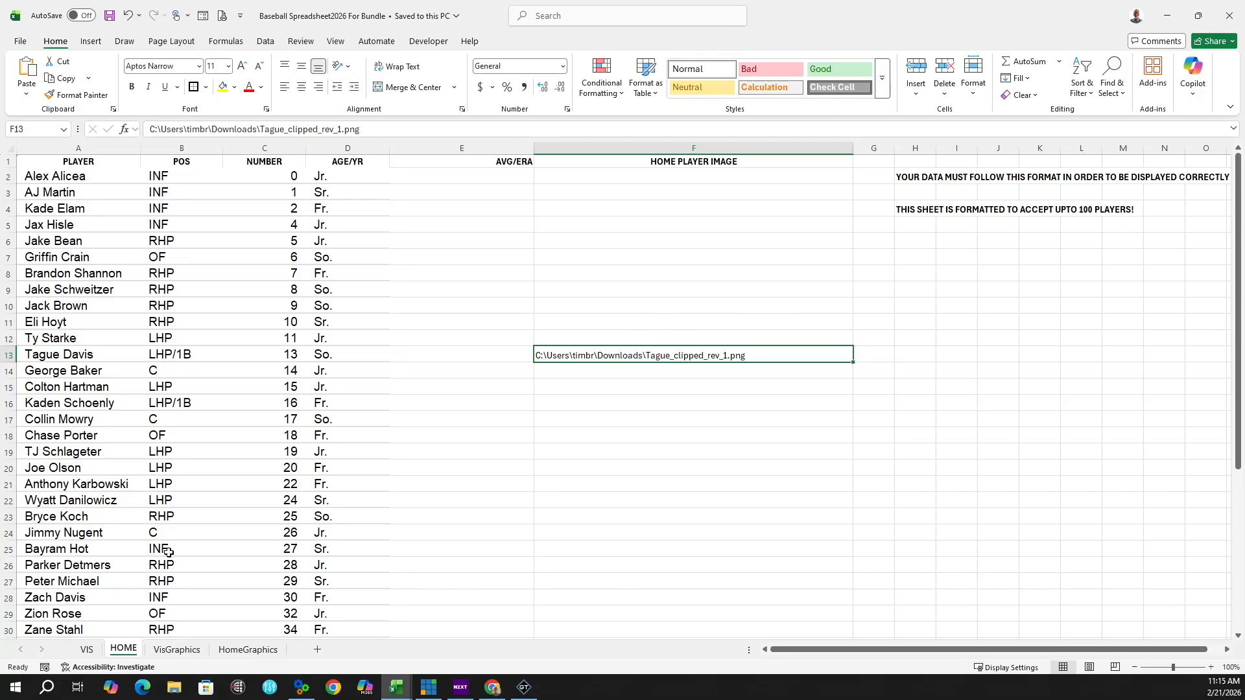
# Step: Examine the VisGraphics and HomeGraphics lineup sheets and the full player list on the HOME sheet
pyautogui.click(191, 655)
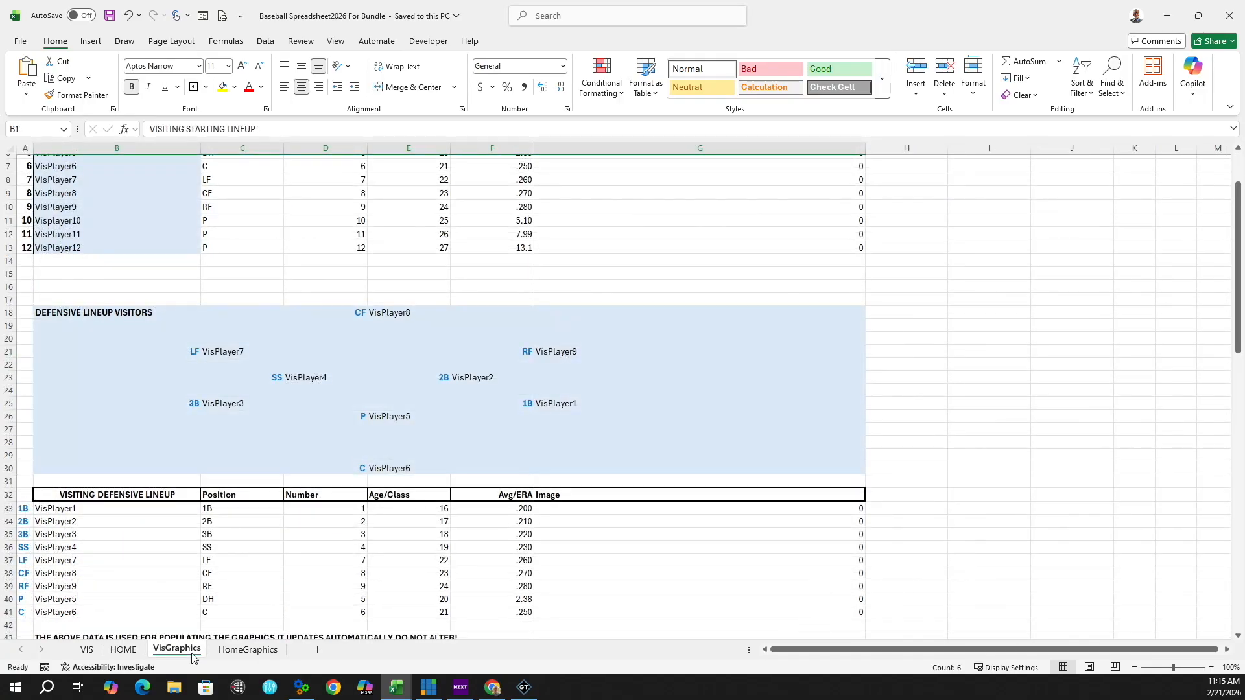
pyautogui.scroll(2, 230, 449)
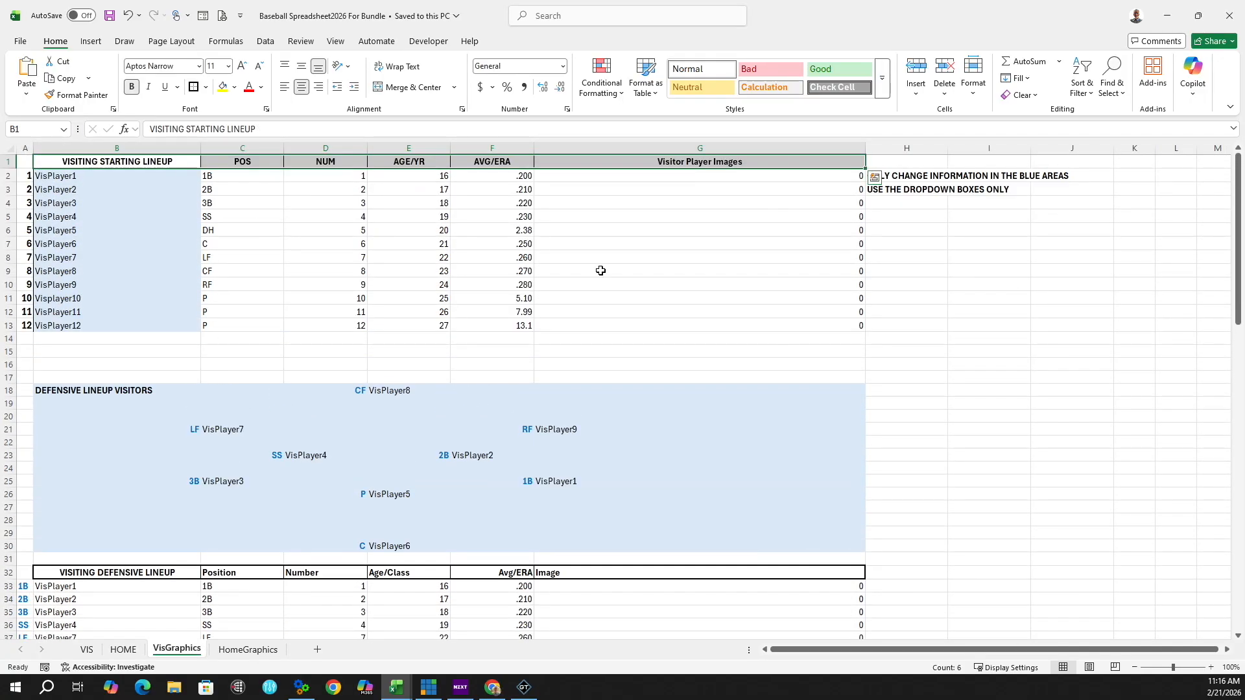
pyautogui.click(249, 650)
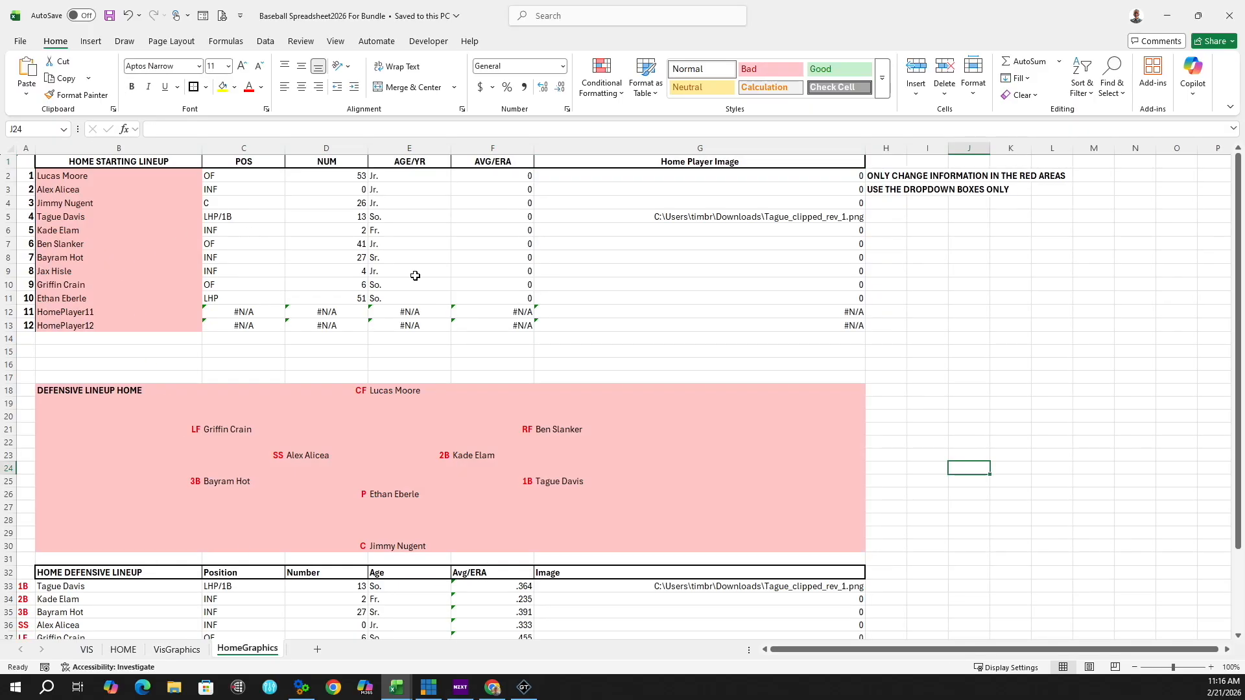
pyautogui.click(123, 650)
pyautogui.scroll(-2, 166, 379)
pyautogui.scroll(-5, 166, 380)
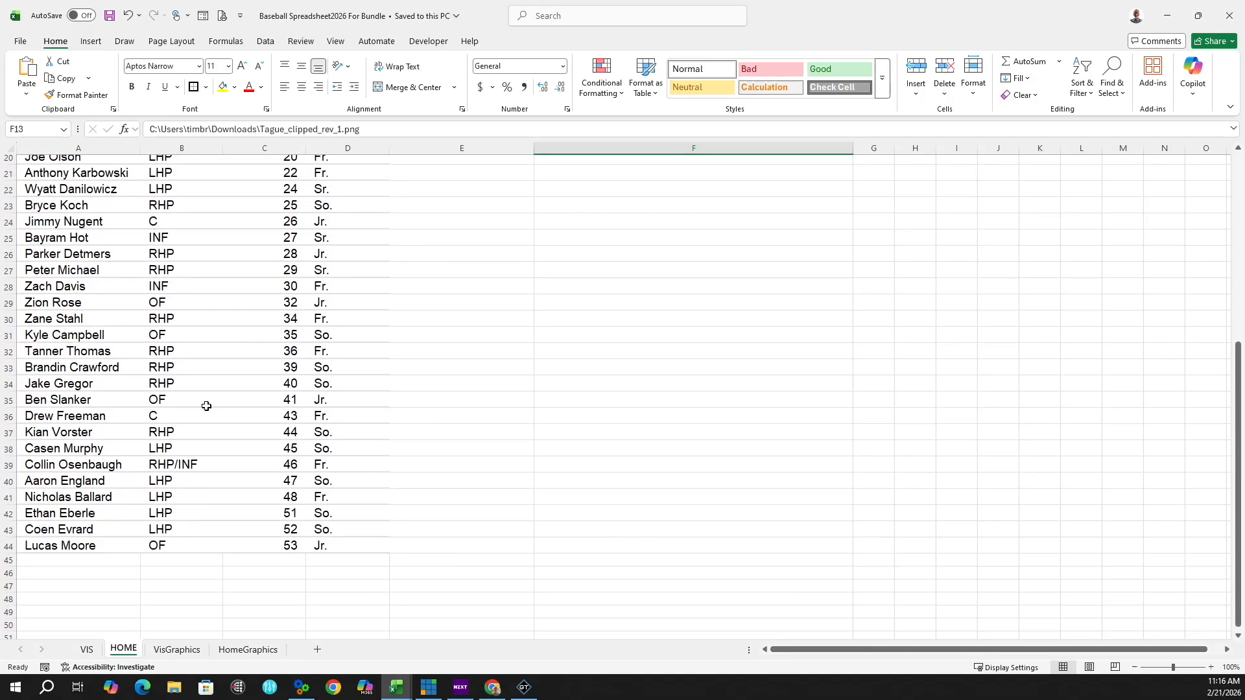
# Step: Examine the starting lineup, defensive lineup diagram and defensive table on the HomeGraphics sheet, and bring up the VIS sheet
pyautogui.click(228, 649)
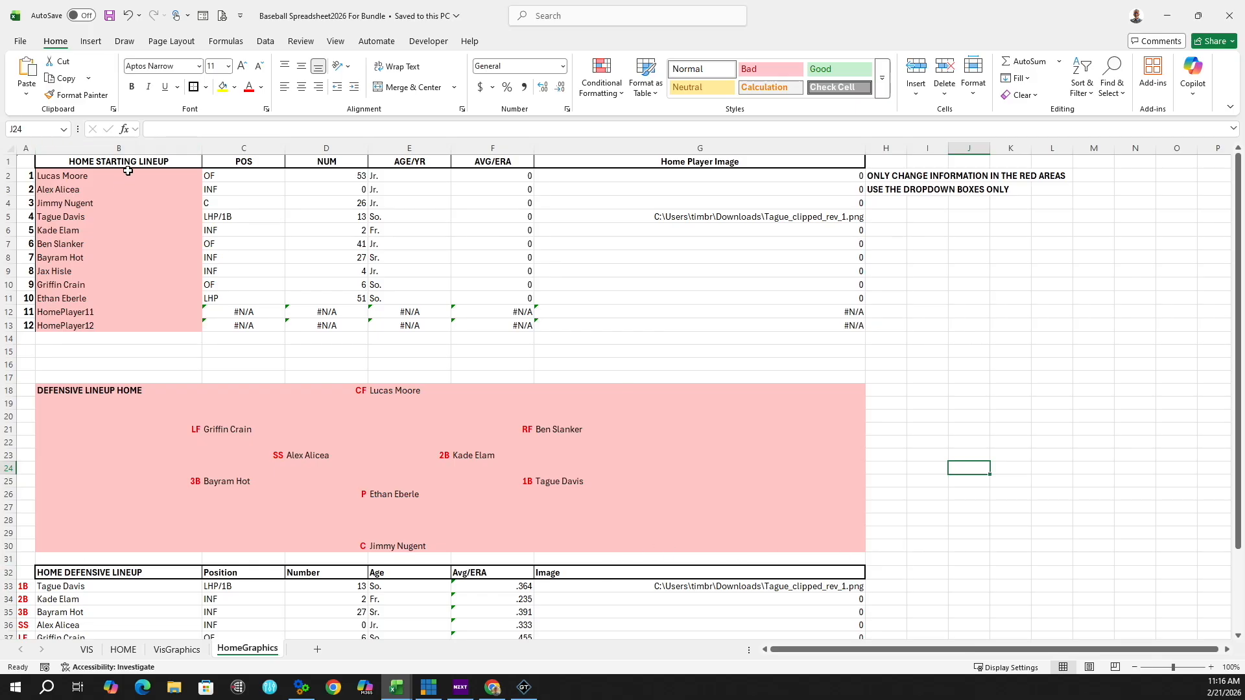
pyautogui.click(187, 179)
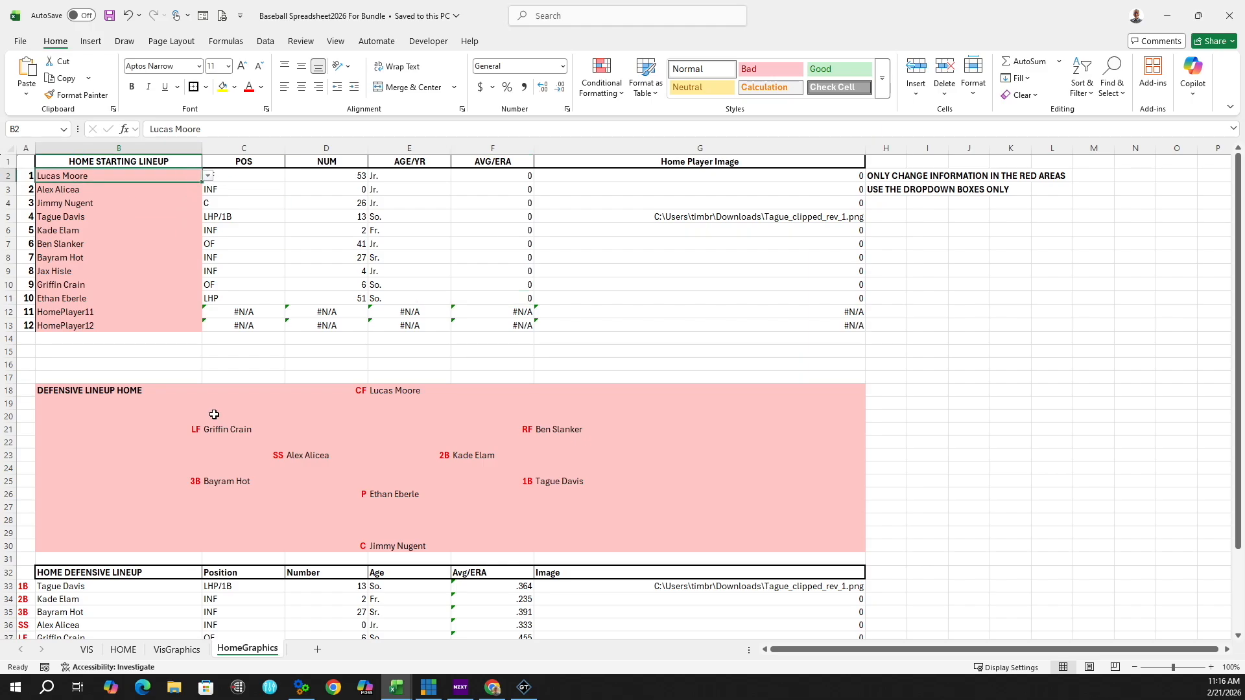
pyautogui.scroll(-1, 214, 414)
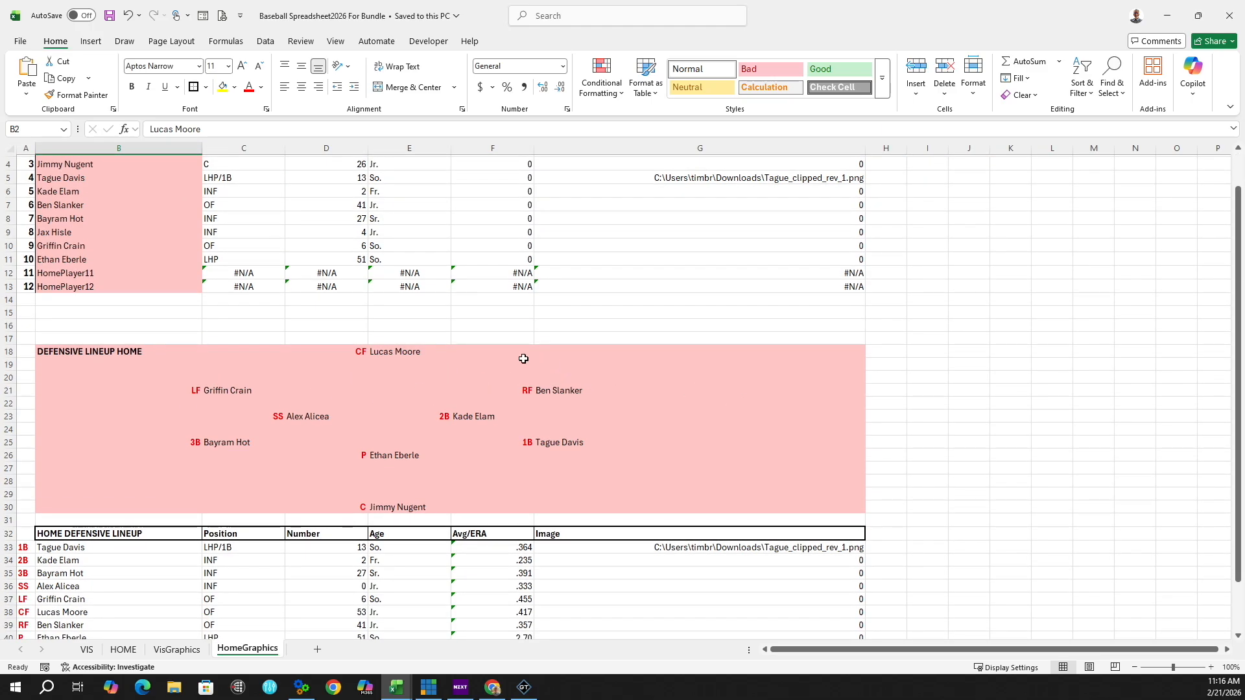
pyautogui.click(439, 353)
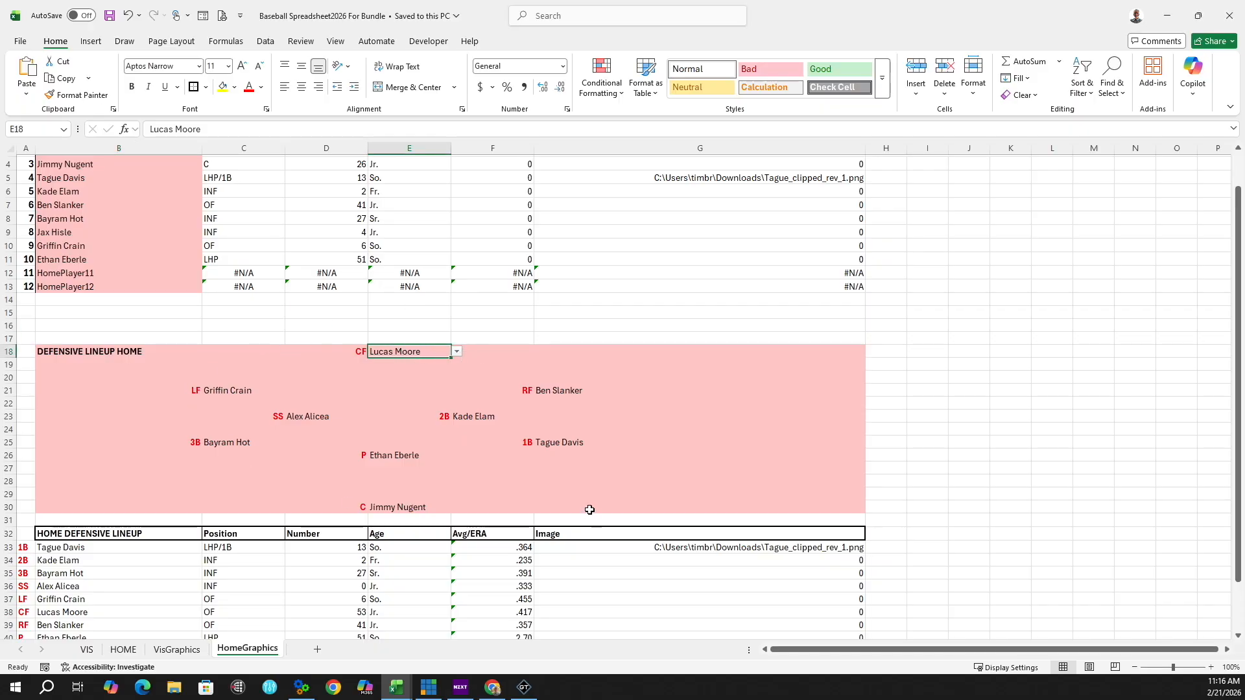
pyautogui.scroll(-2, 247, 482)
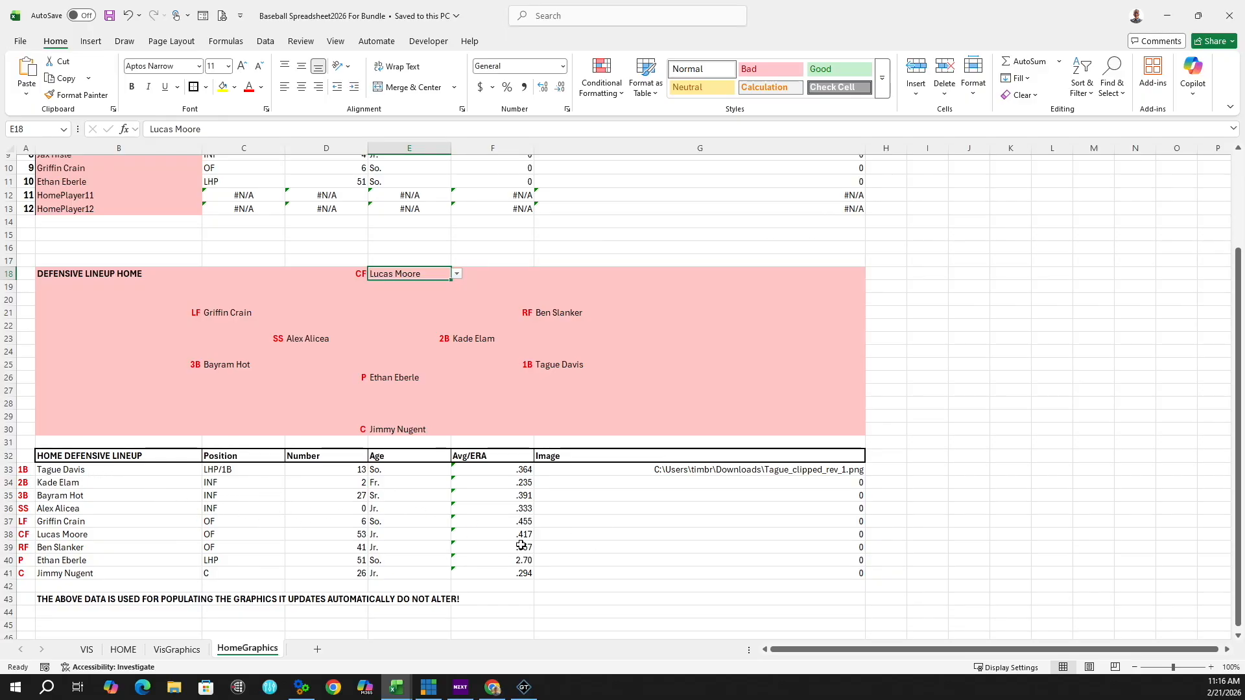
pyautogui.scroll(3, 522, 543)
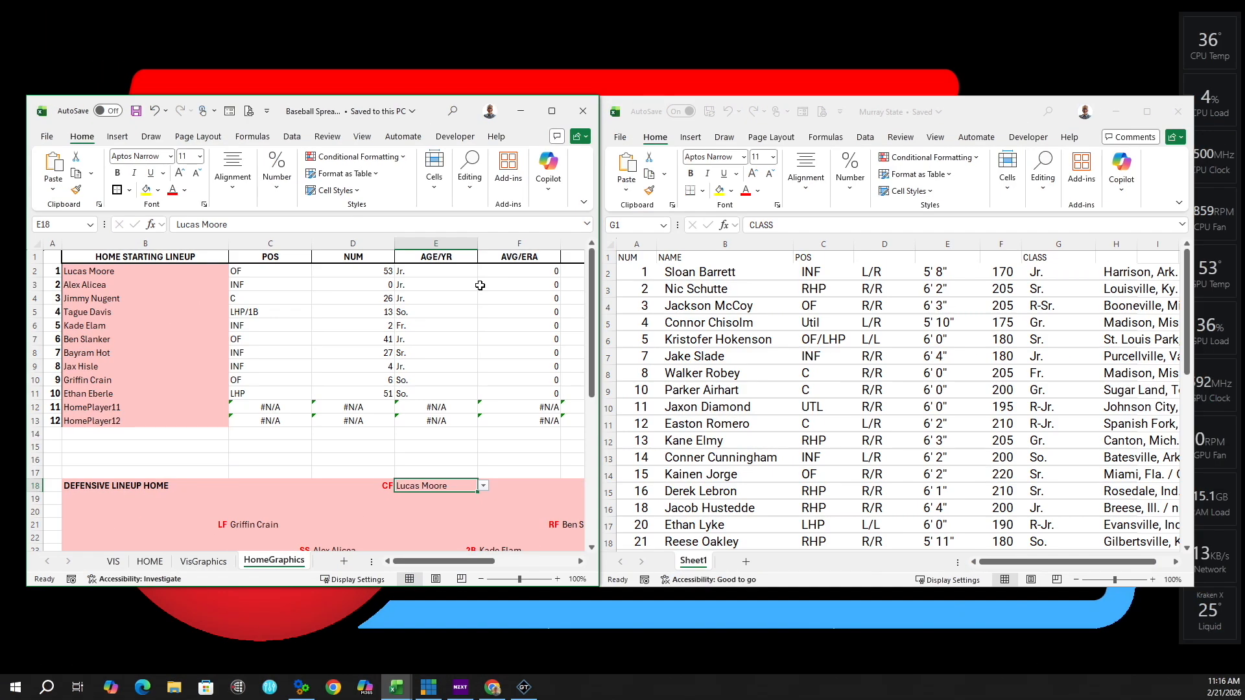
pyautogui.click(117, 562)
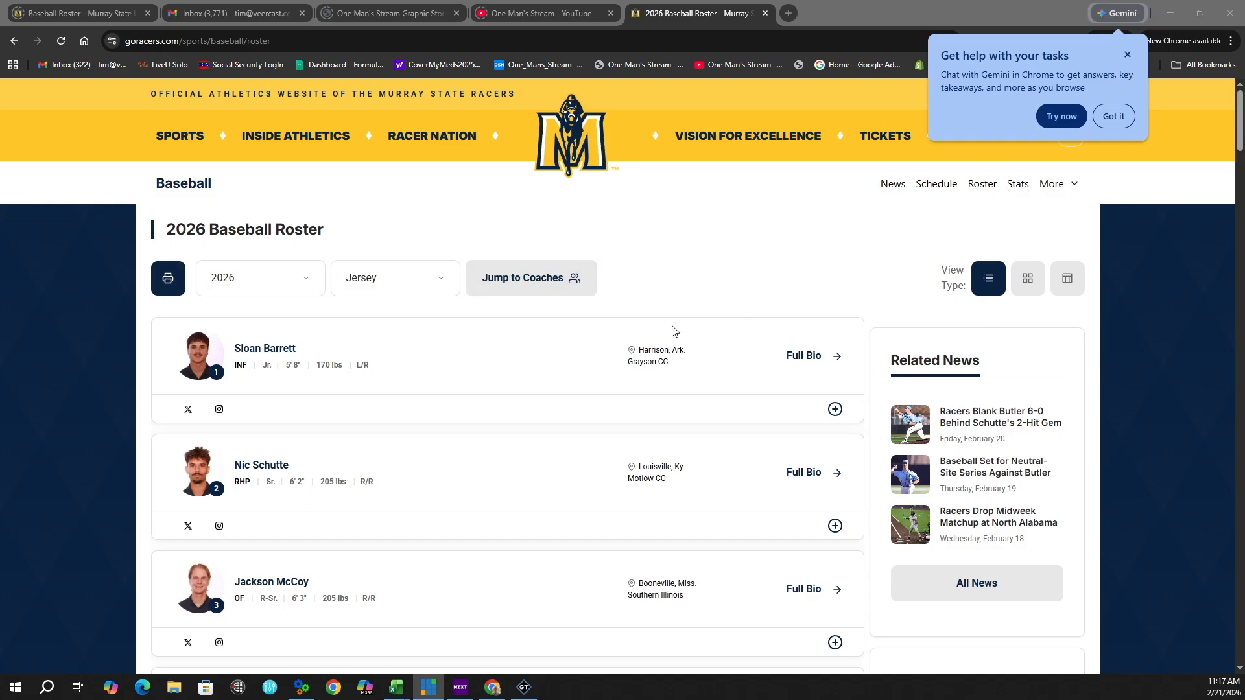
# Step: Open the printable 2026 Baseball Roster in Chrome, copy all of its player rows, and close the print version
pyautogui.click(168, 280)
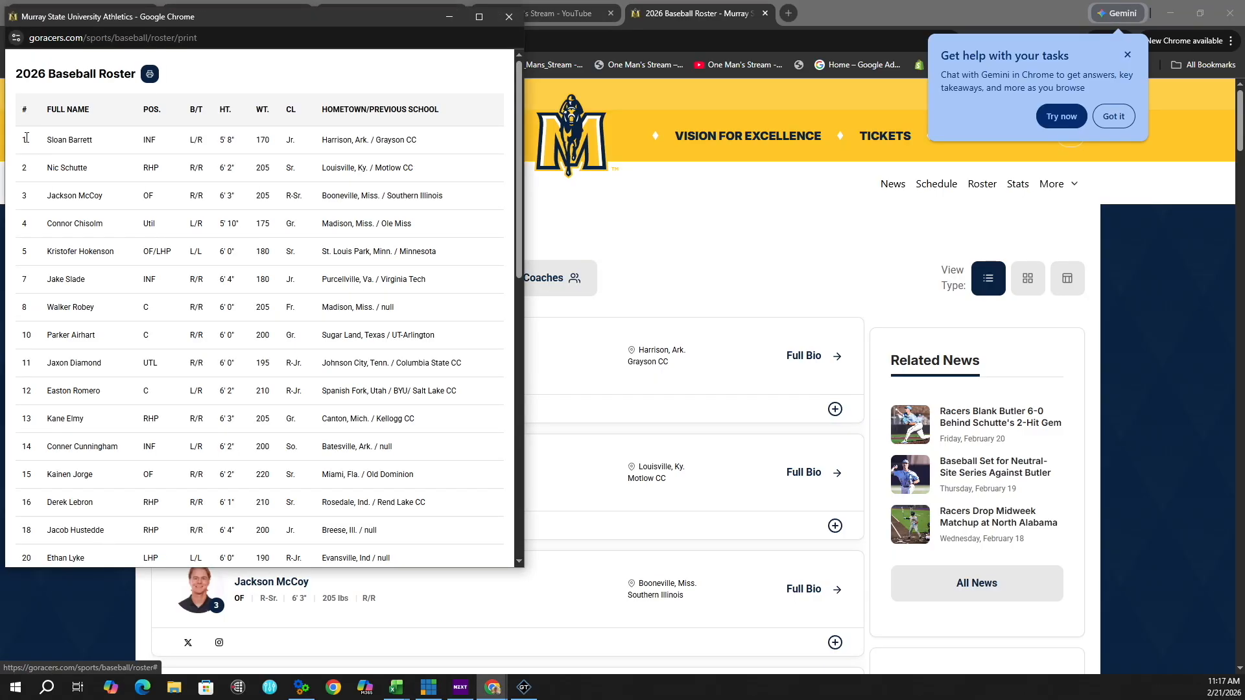
pyautogui.moveTo(27, 138); pyautogui.dragTo(393, 388)
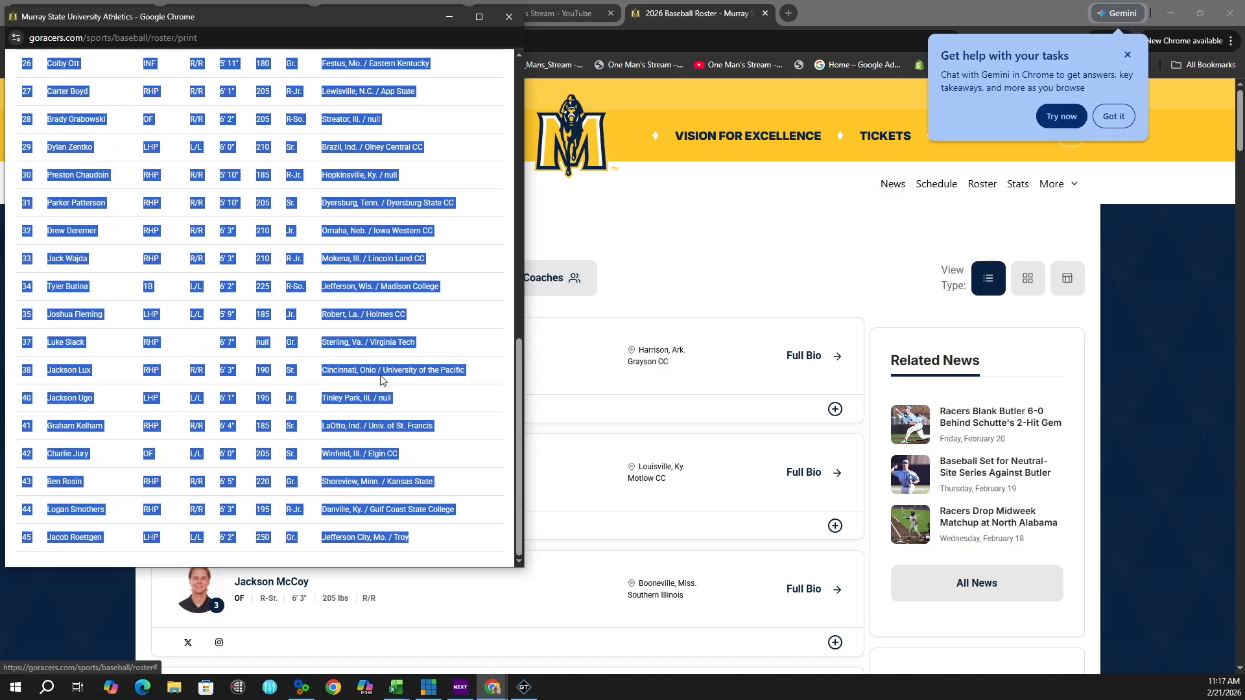
pyautogui.rightClick(381, 380)
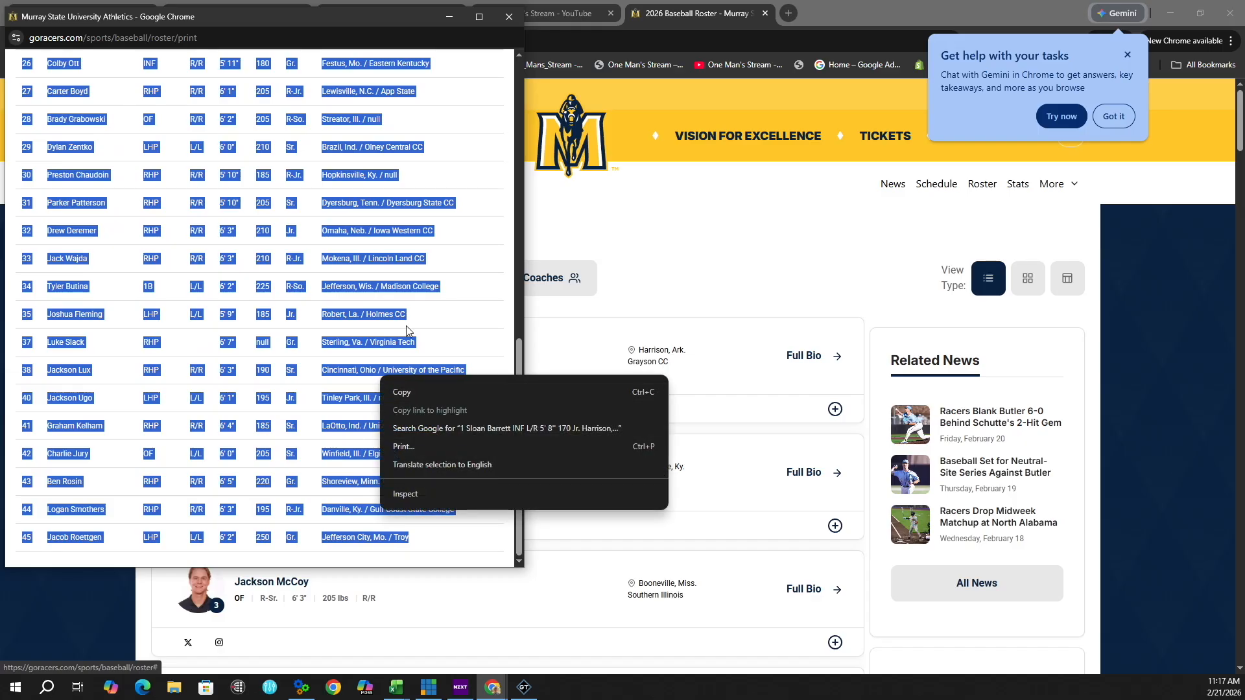
pyautogui.click(512, 18)
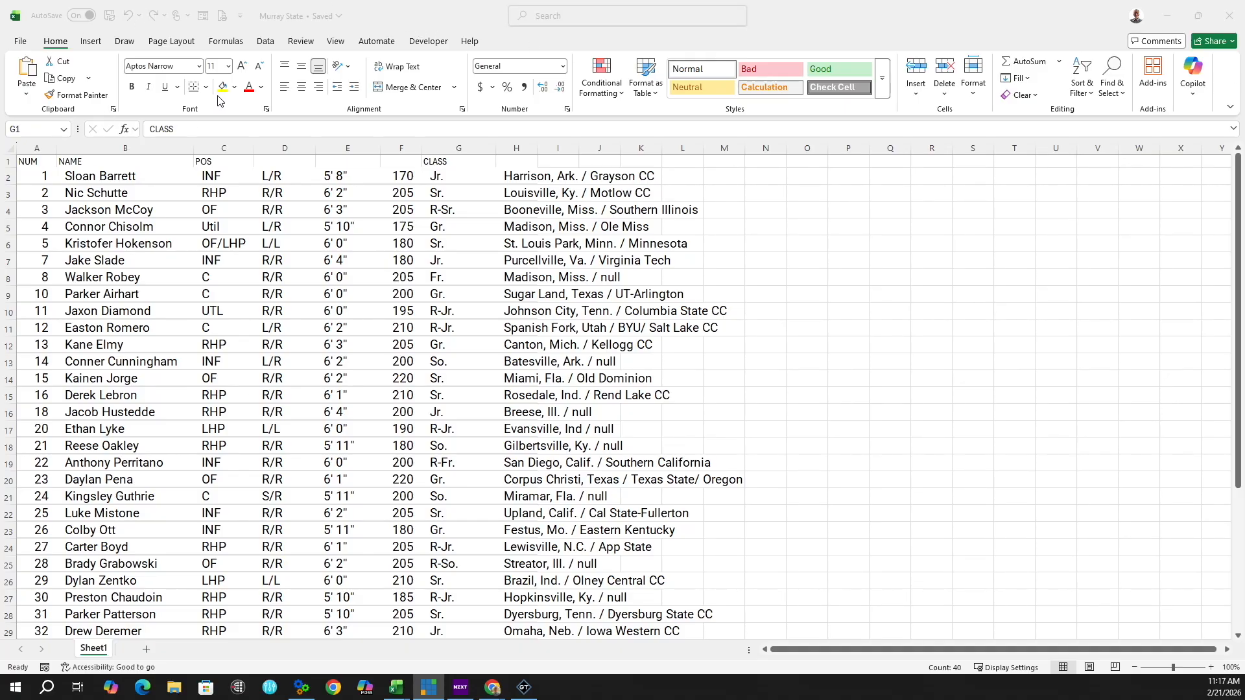
# Step: Clear the contents of the entire Sheet1 in the Murray State workbook
pyautogui.click(8, 146)
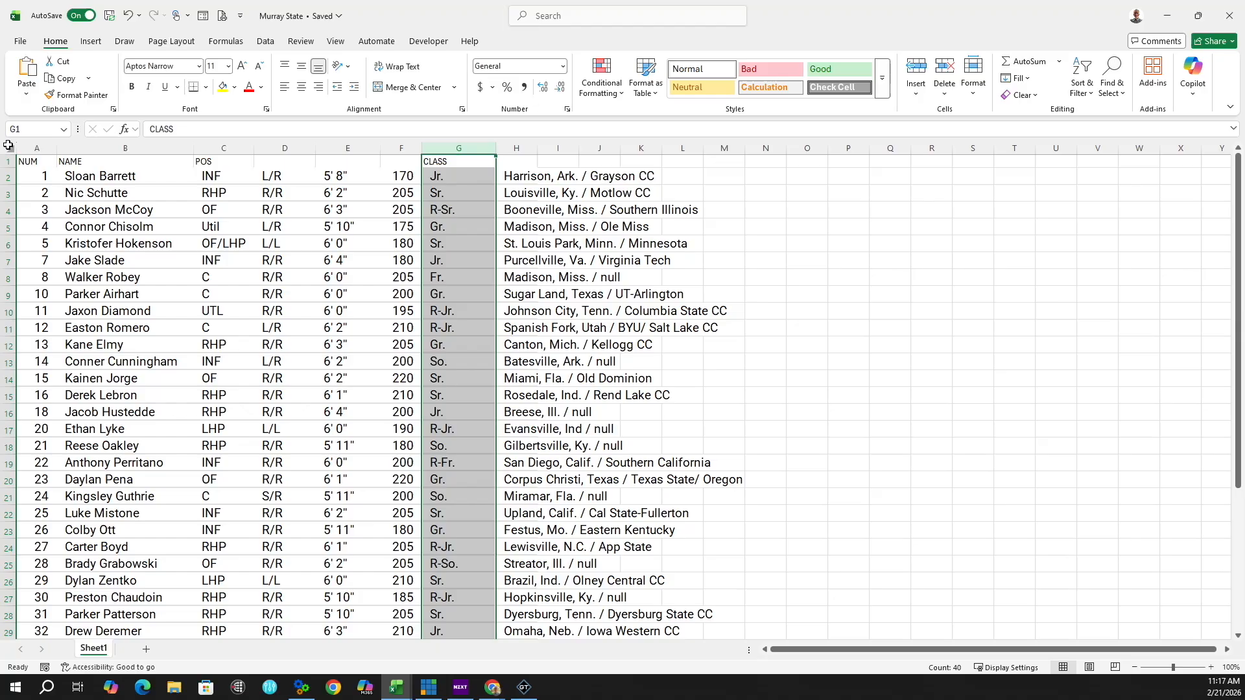
pyautogui.click(10, 148)
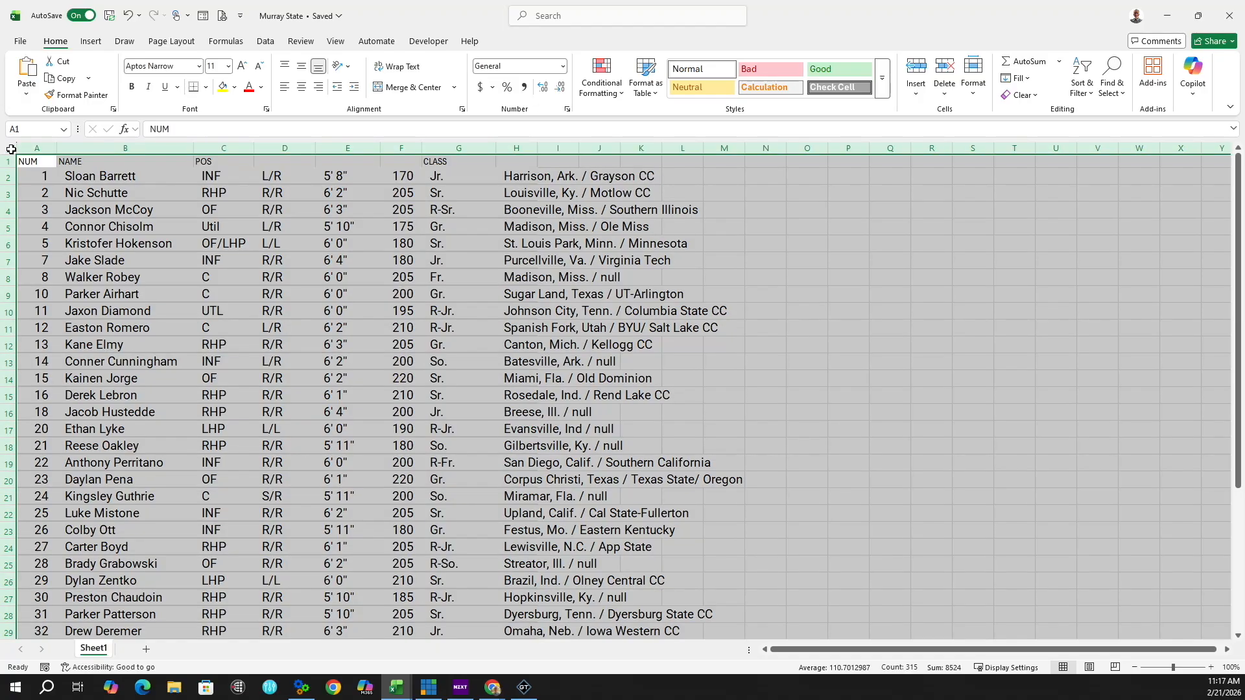
pyautogui.press('Delete')
# Step: Paste the copied roster into Sheet1 of the Murray State workbook starting at cell A2
pyautogui.click(54, 184)
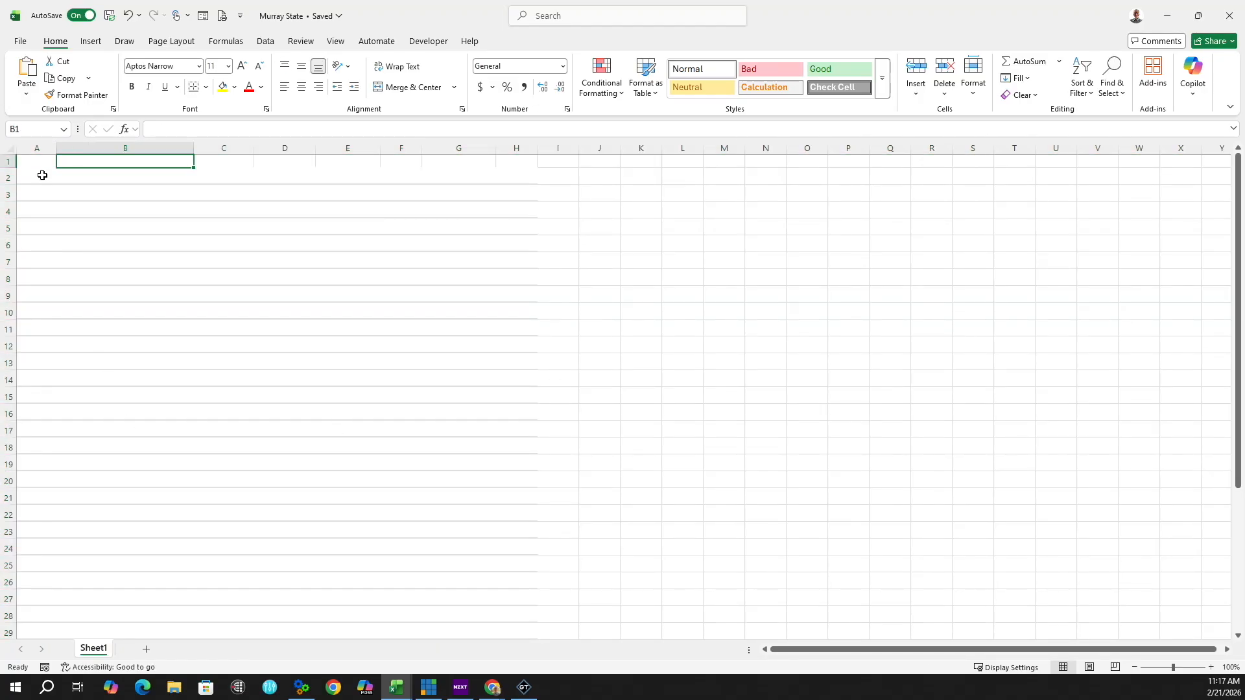
pyautogui.click(41, 175)
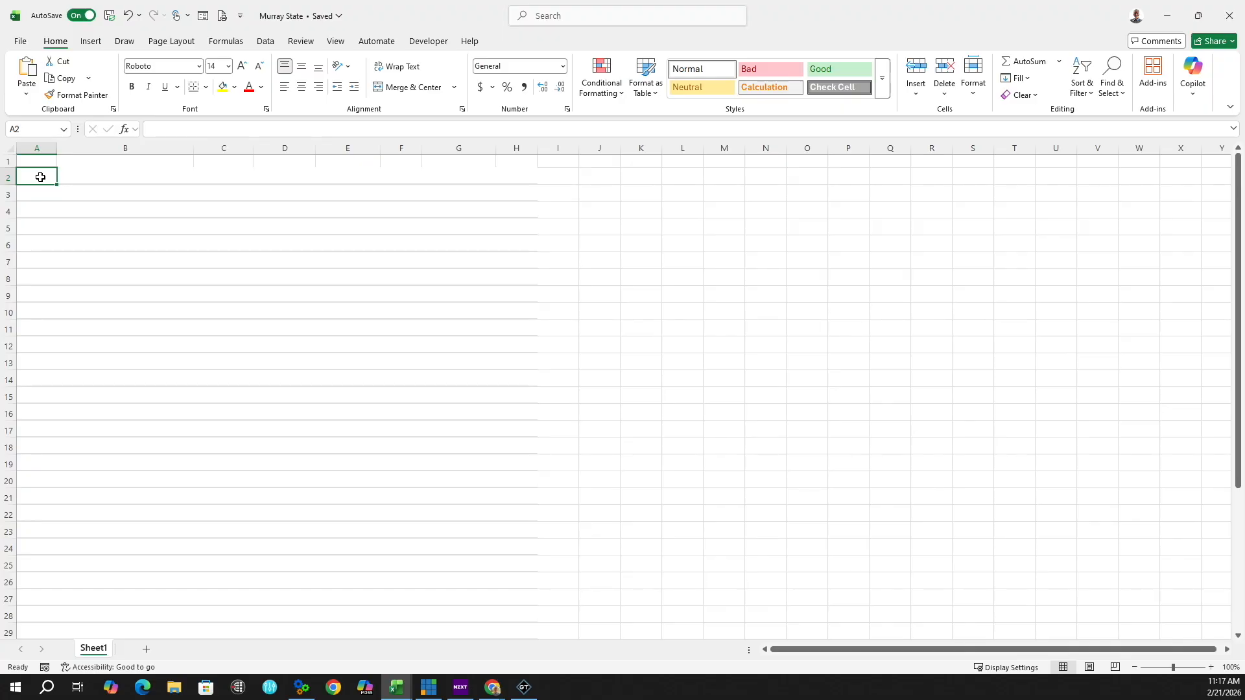
pyautogui.rightClick(40, 175)
pyautogui.click(70, 267)
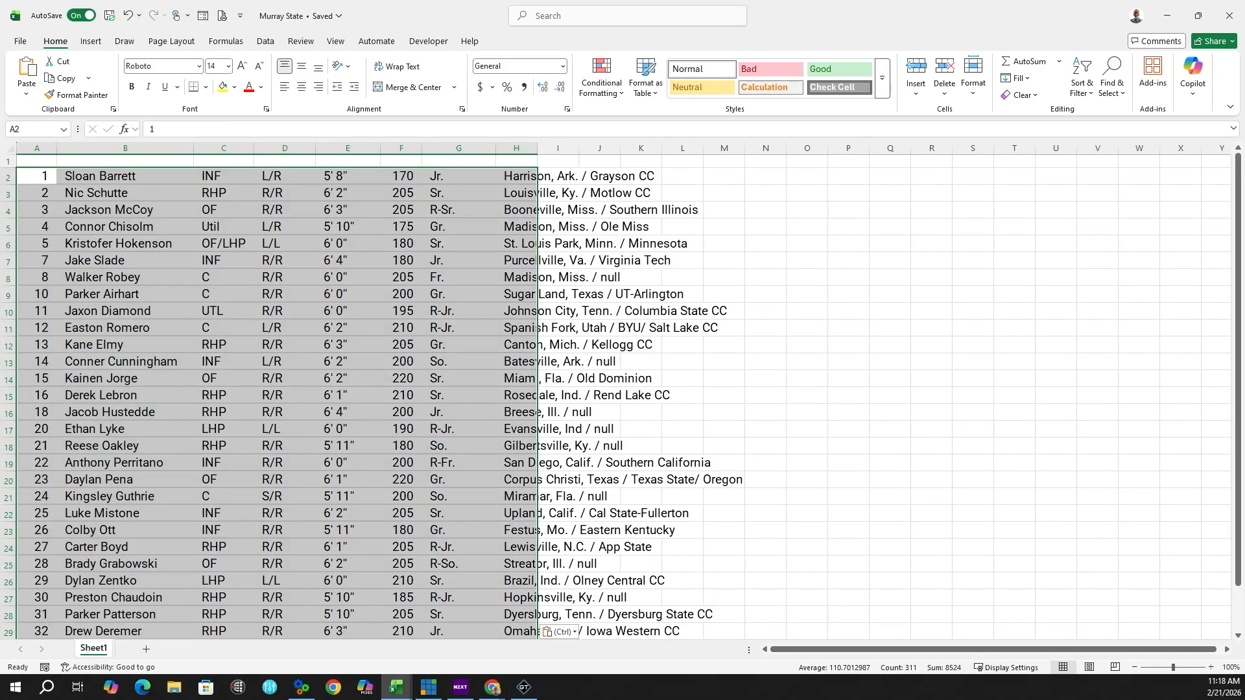
pyautogui.click(948, 266)
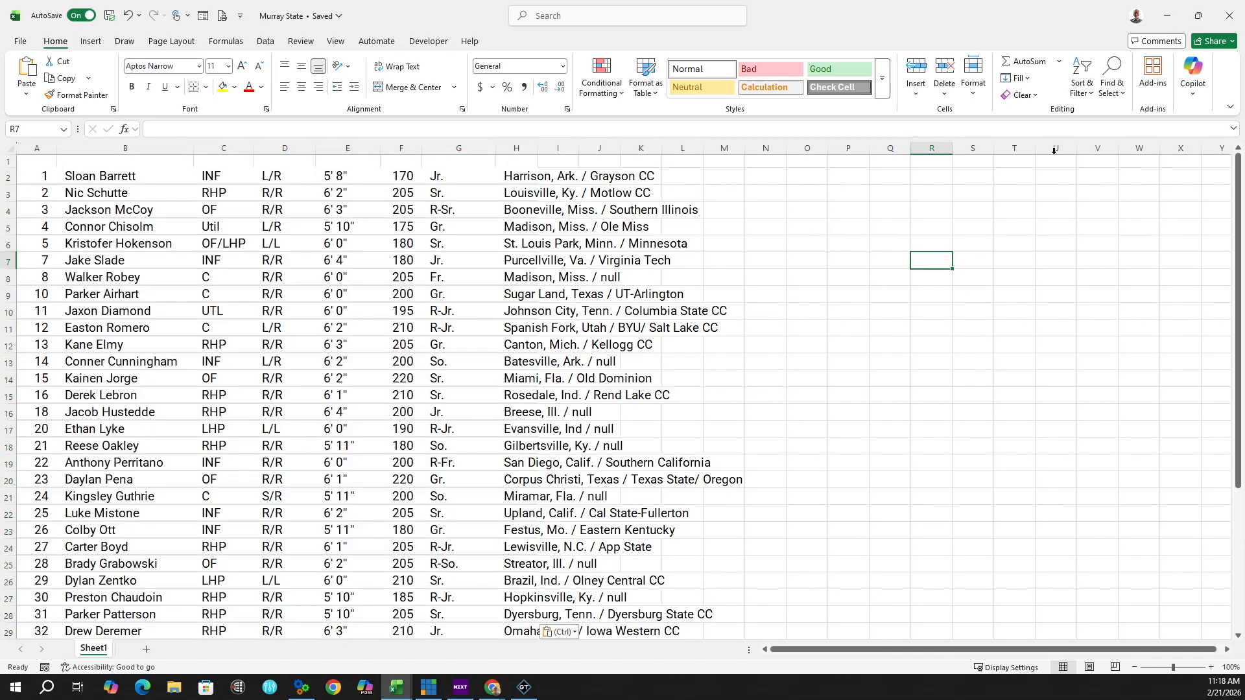
# Step: Show both workbooks side by side and clear the placeholder player names in A2:A13 of the VIS sheet
pyautogui.click(1200, 18)
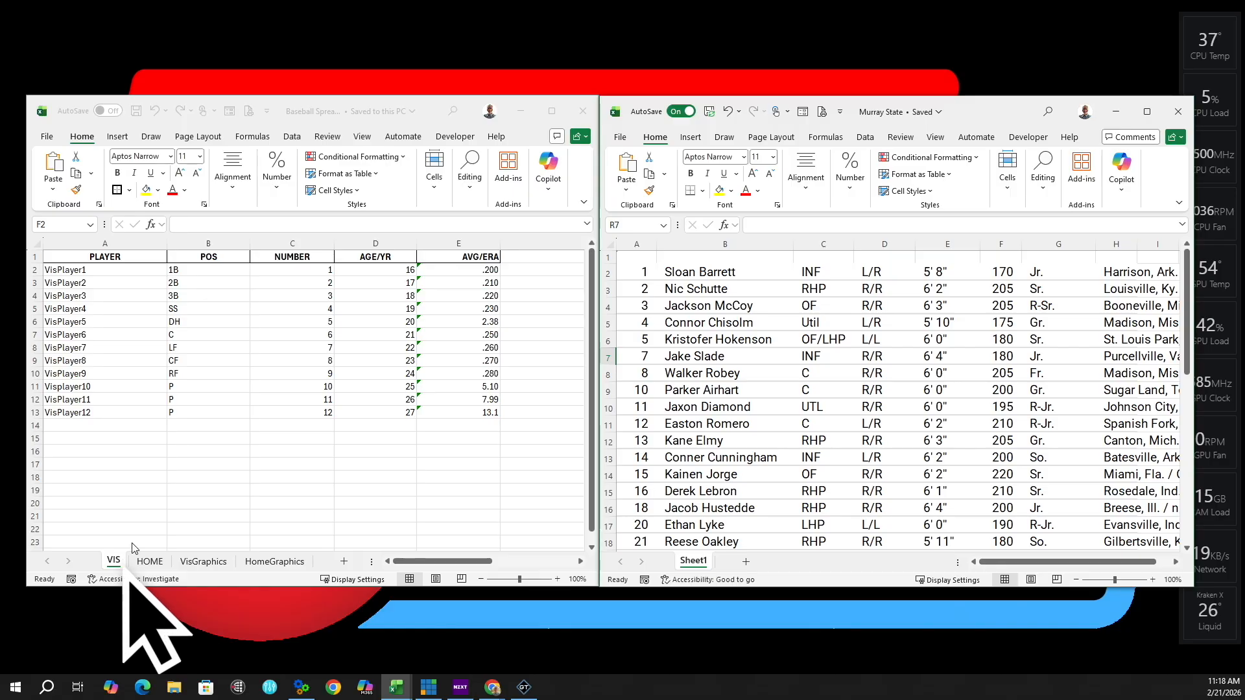
pyautogui.click(118, 270)
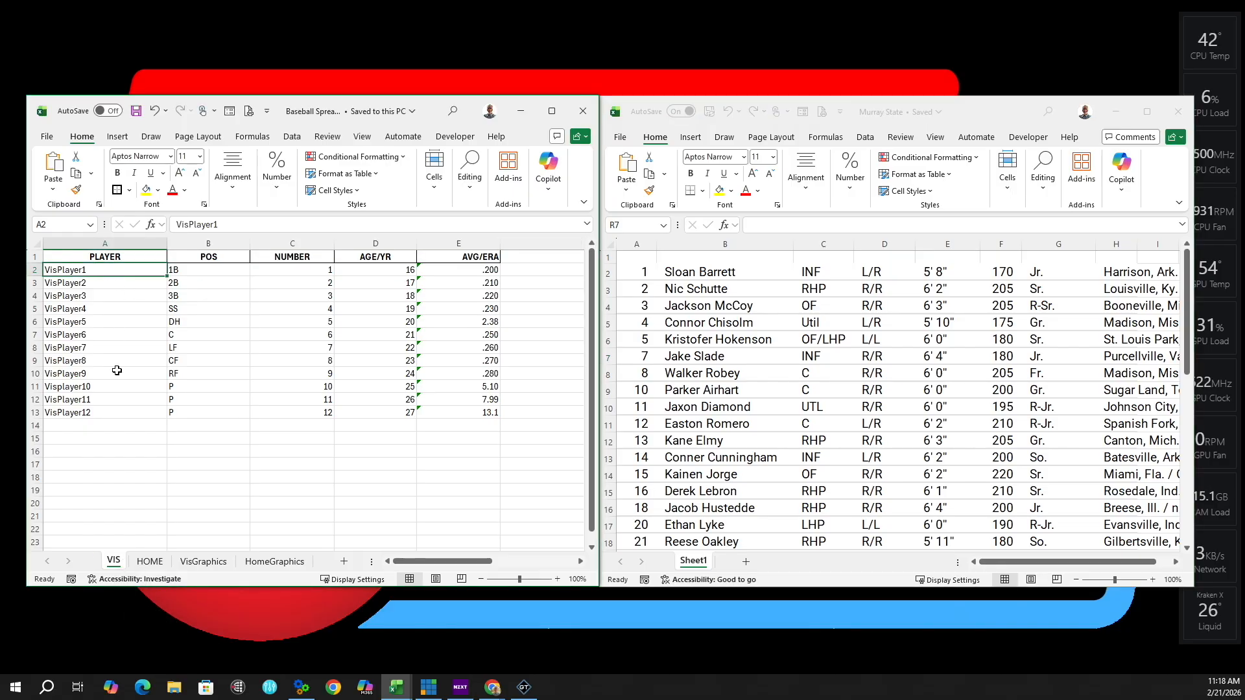
pyautogui.keyDown('shift'); pyautogui.click(115, 416); pyautogui.keyUp('shift')
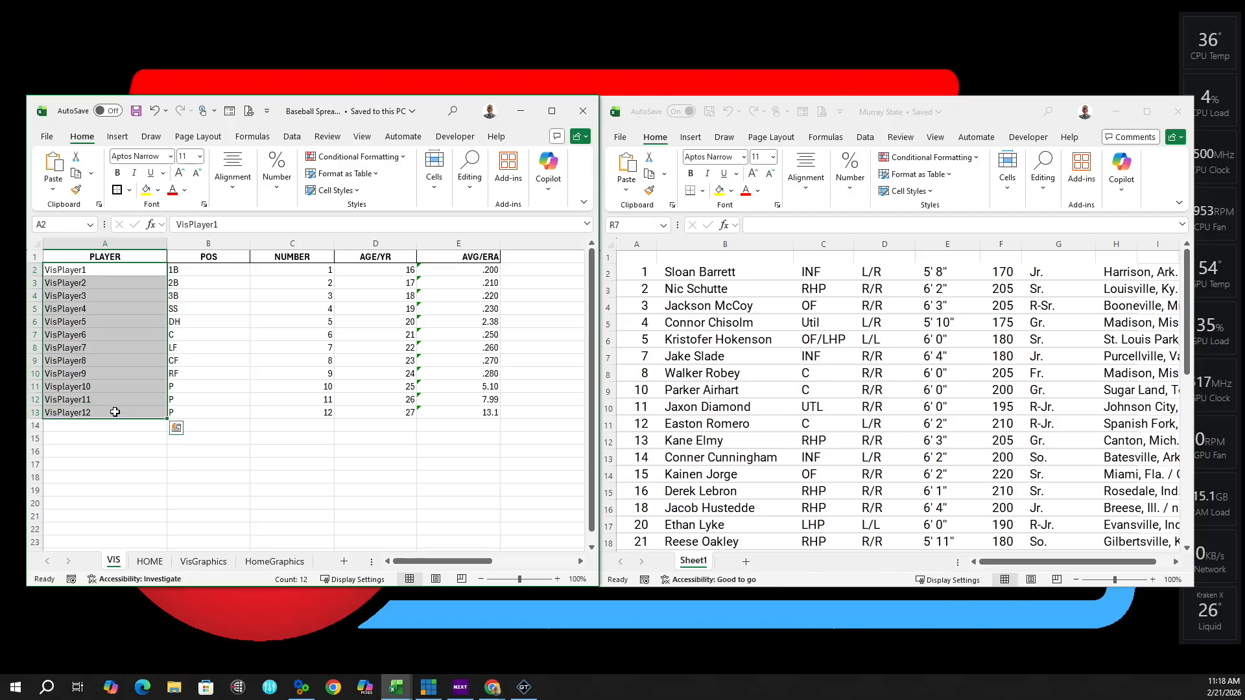
pyautogui.press('Delete')
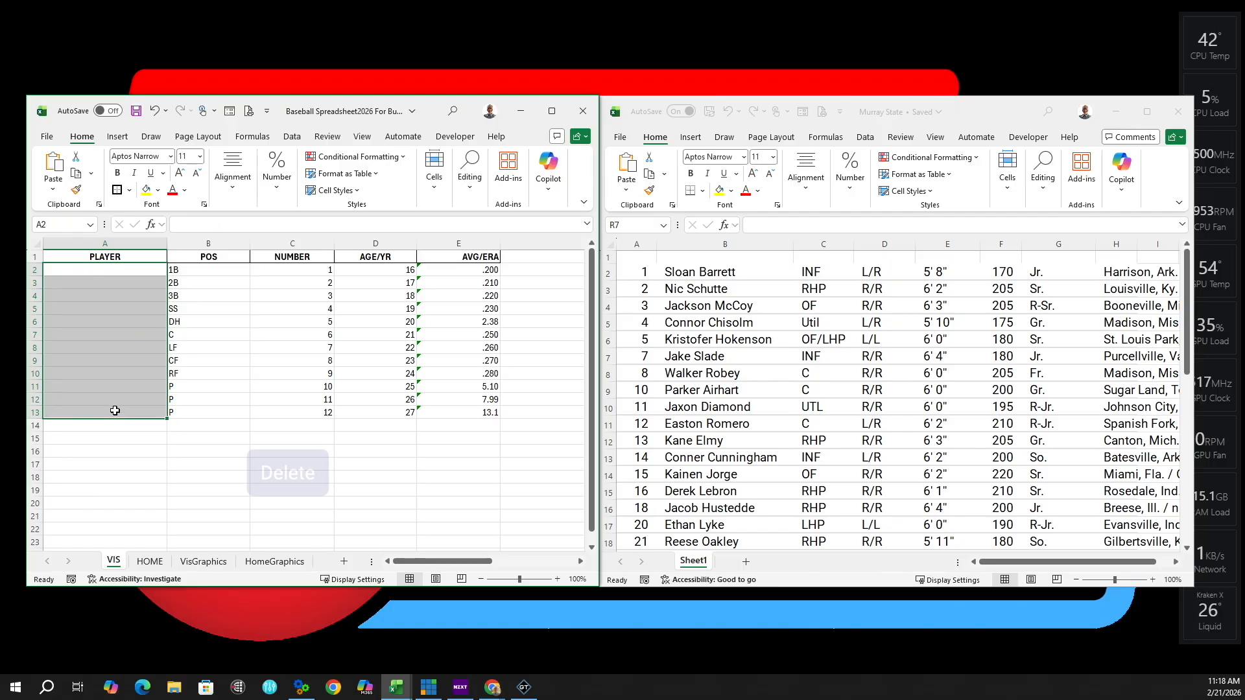
# Step: Copy the player names in B2:B40 of the Murray State sheet and paste them into the VIS sheet's PLAYER column from A2
pyautogui.click(748, 274)
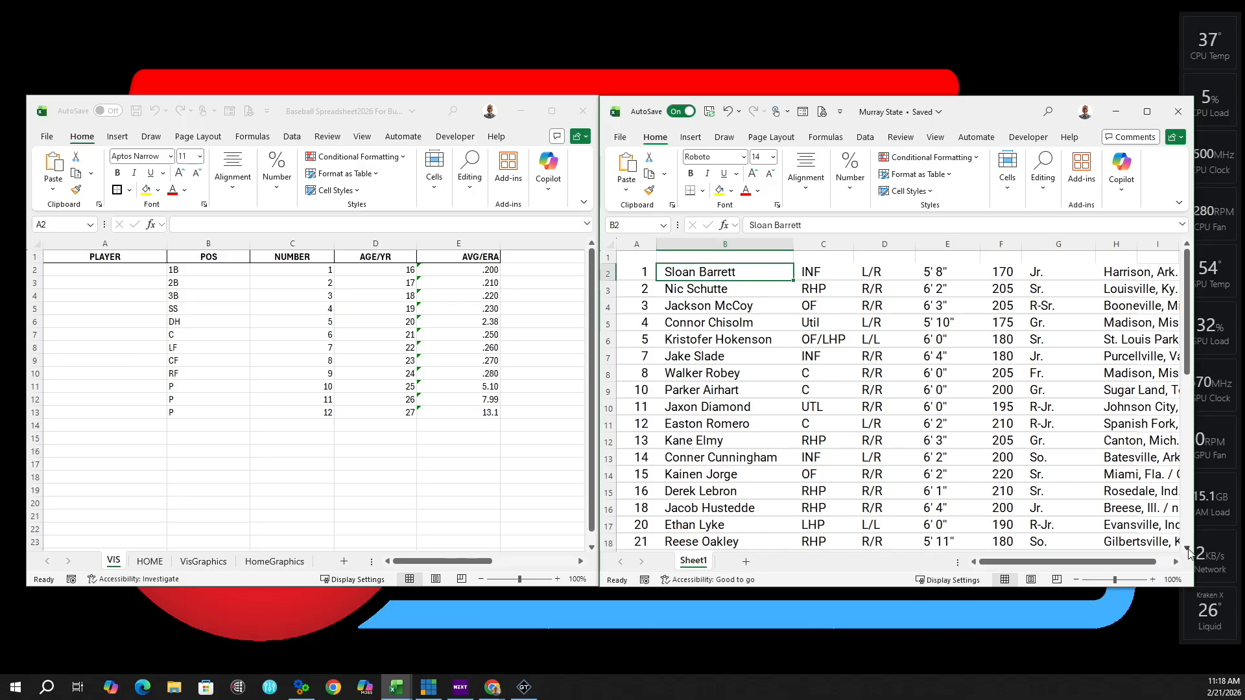
pyautogui.scroll(-10, 1187, 548)
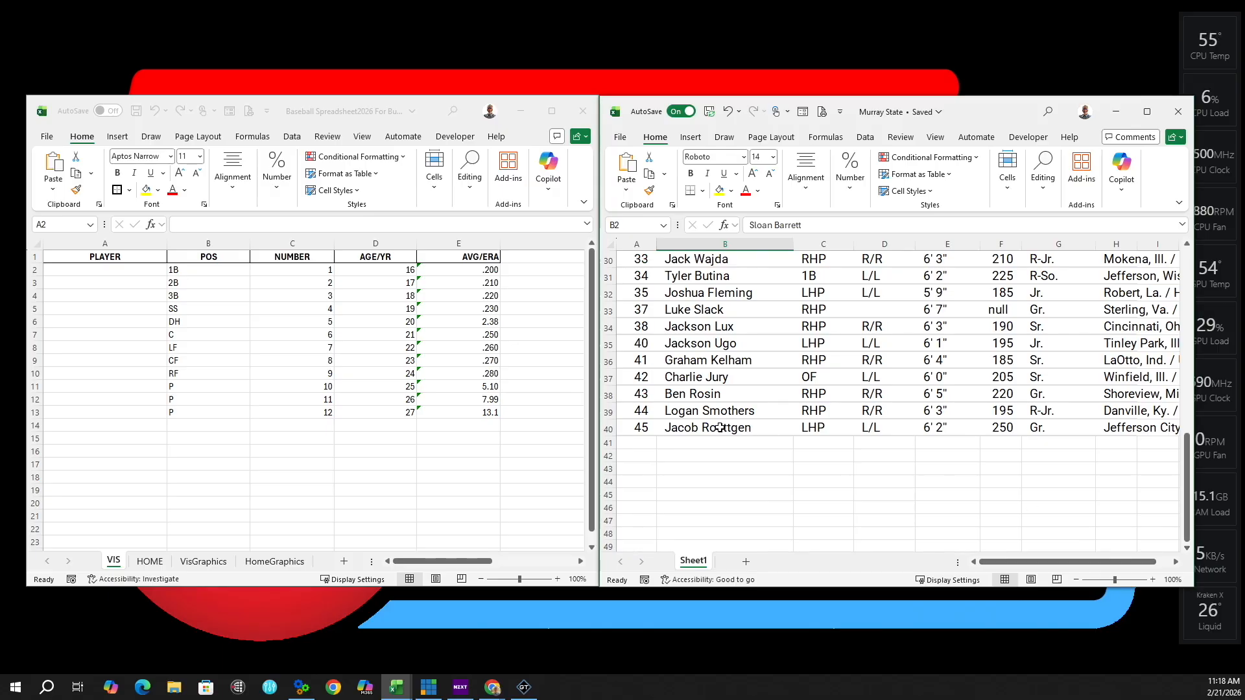
pyautogui.keyDown('shift'); pyautogui.click(720, 427); pyautogui.keyUp('shift')
pyautogui.rightClick(721, 429)
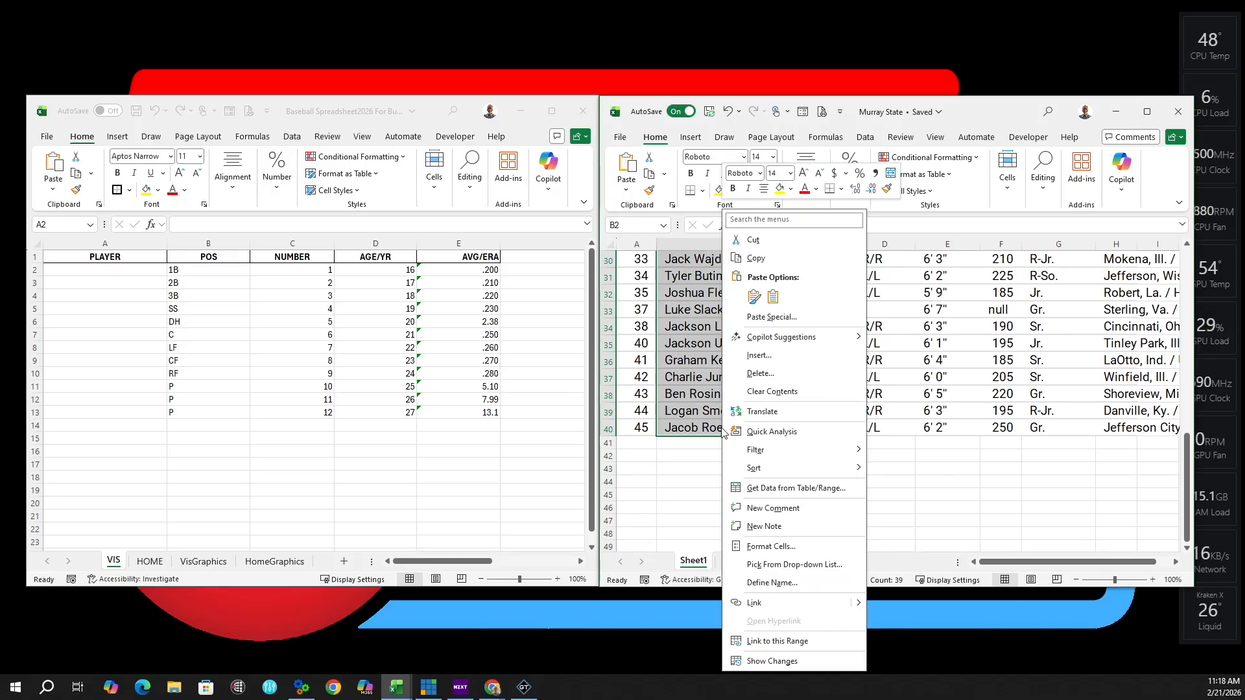
pyautogui.click(755, 260)
pyautogui.click(81, 270)
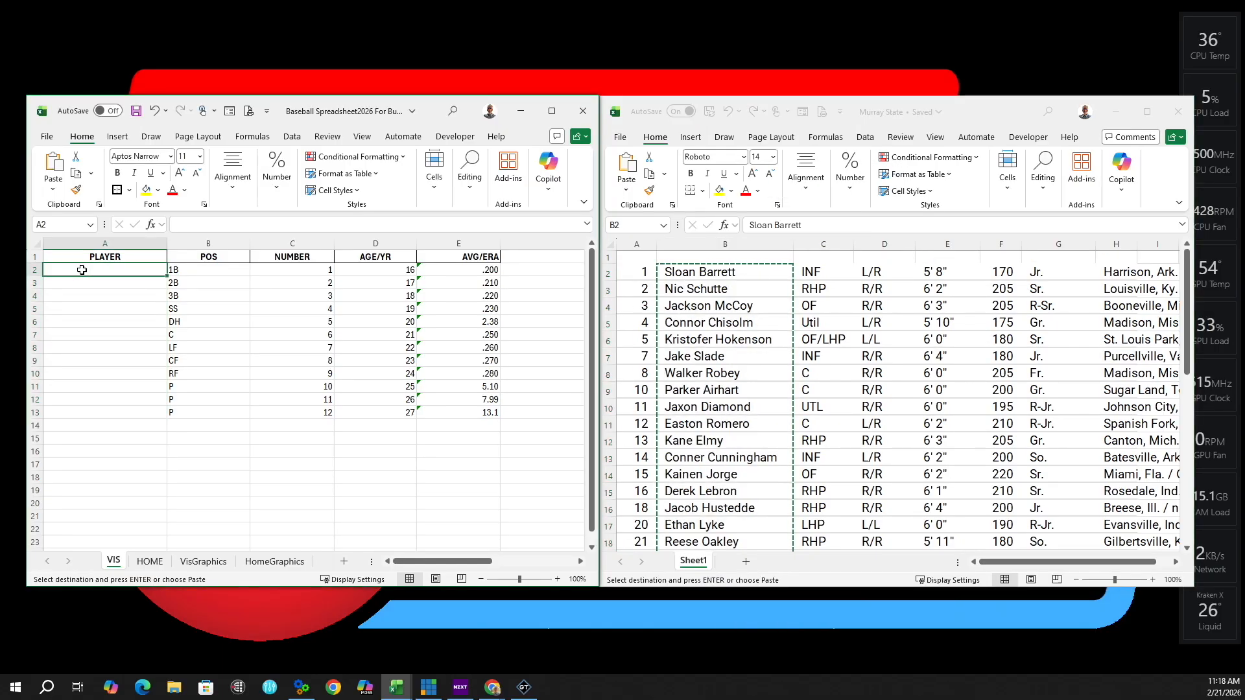
pyautogui.rightClick(82, 271)
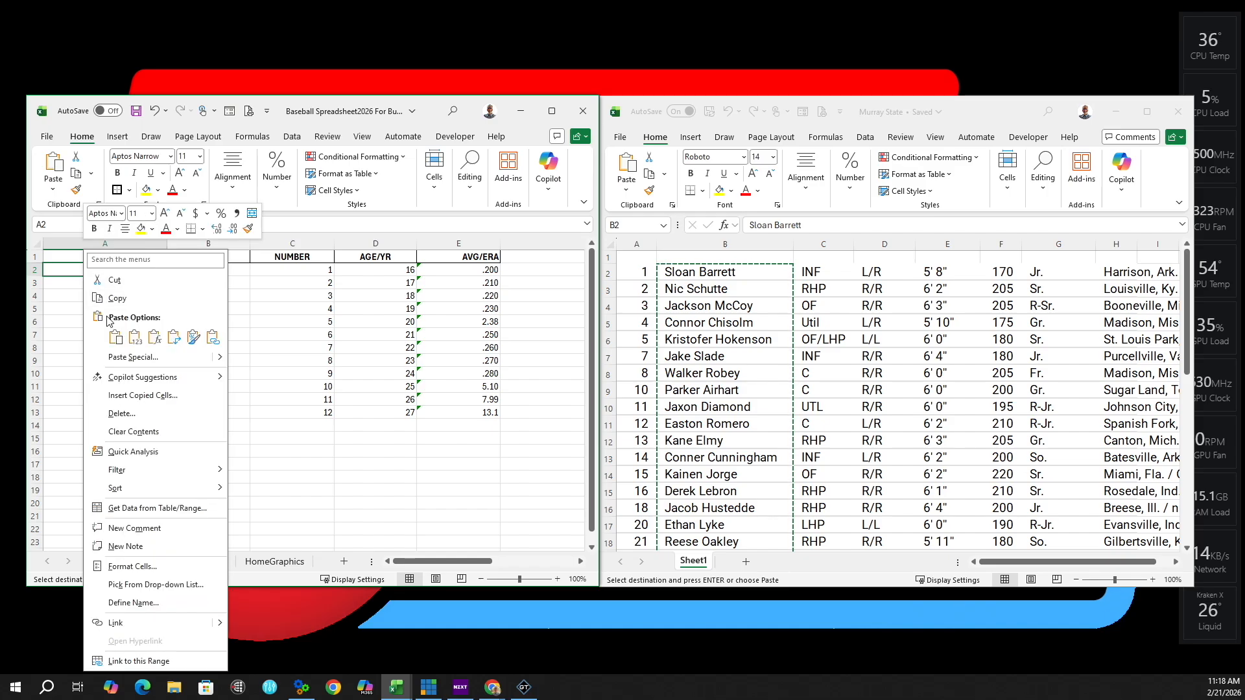
pyautogui.click(111, 337)
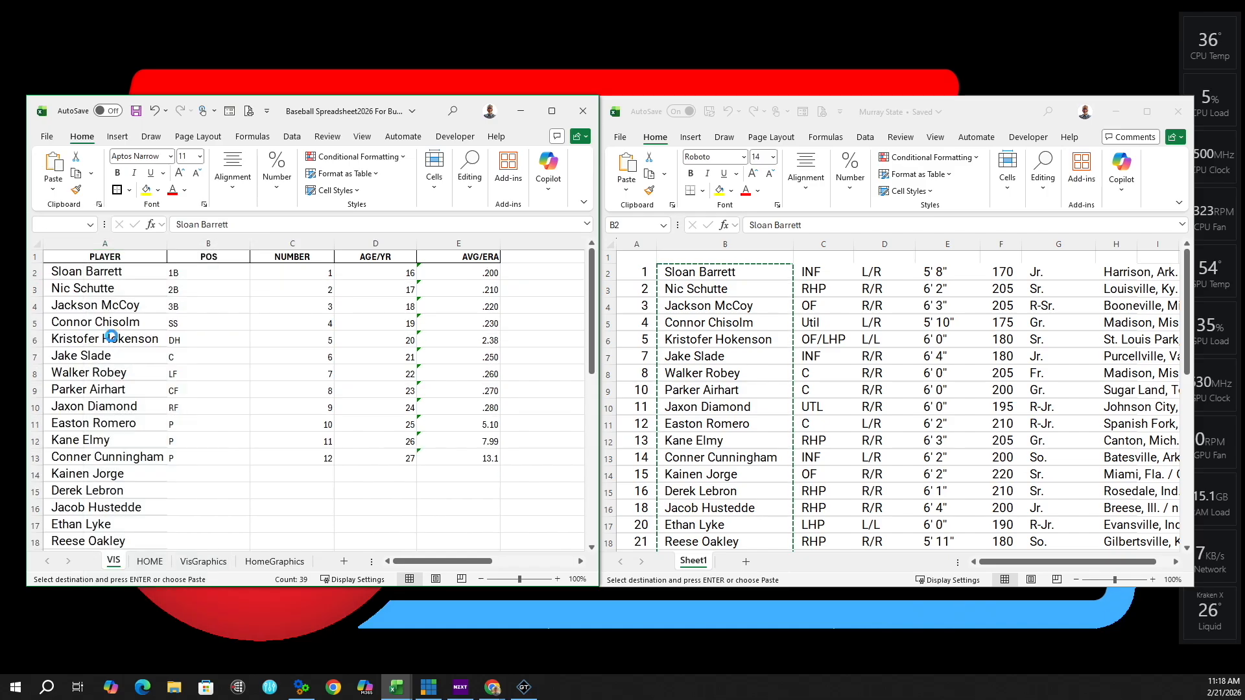
# Step: Clear the placeholder positions in B2:B13 of the VIS sheet's POS column
pyautogui.click(211, 271)
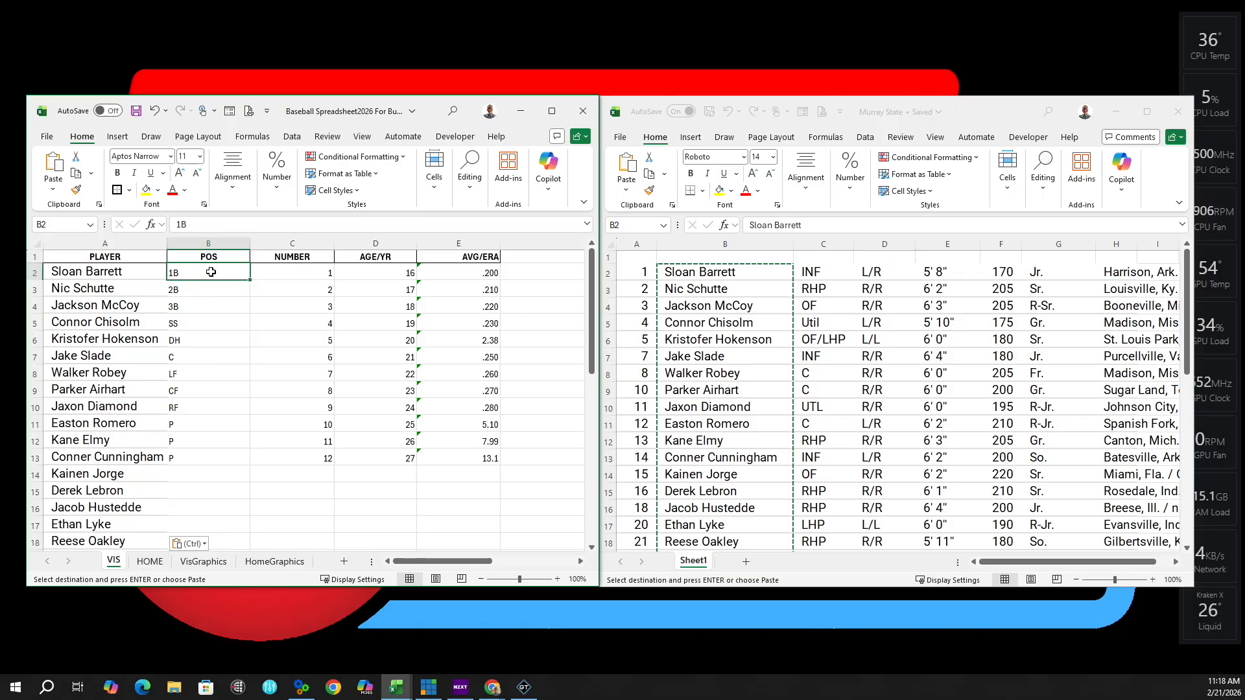
pyautogui.keyDown('shift'); pyautogui.click(213, 458); pyautogui.keyUp('shift')
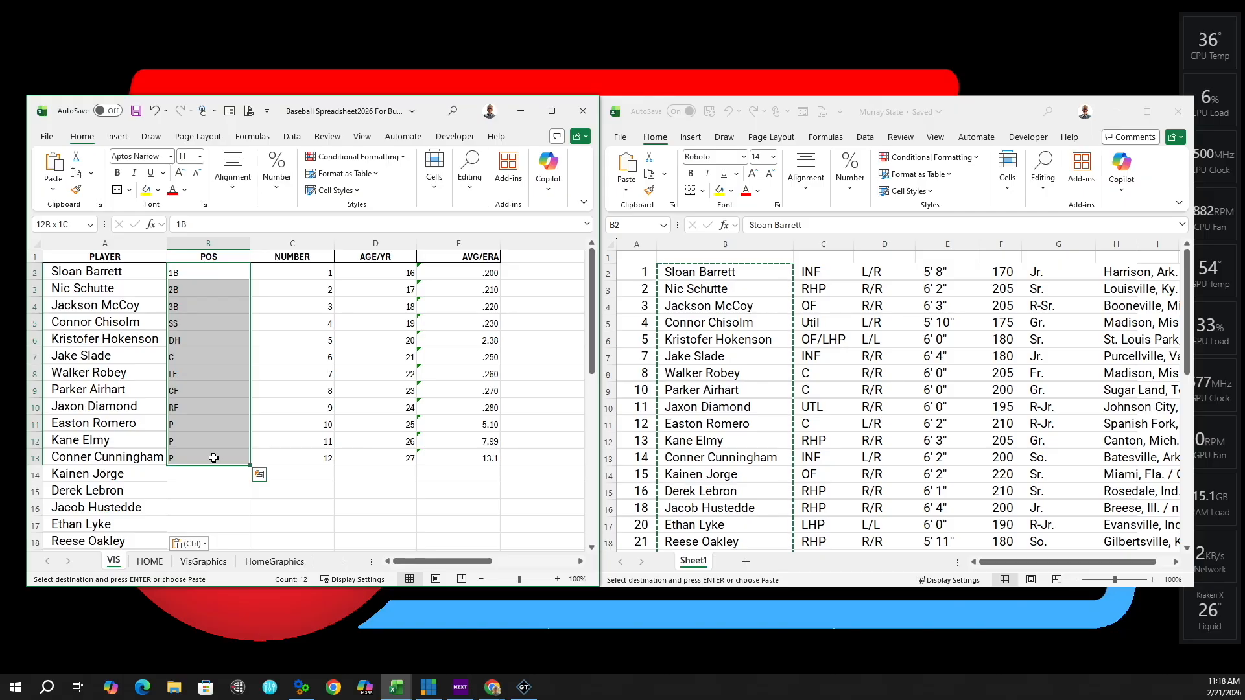
pyautogui.press('Delete')
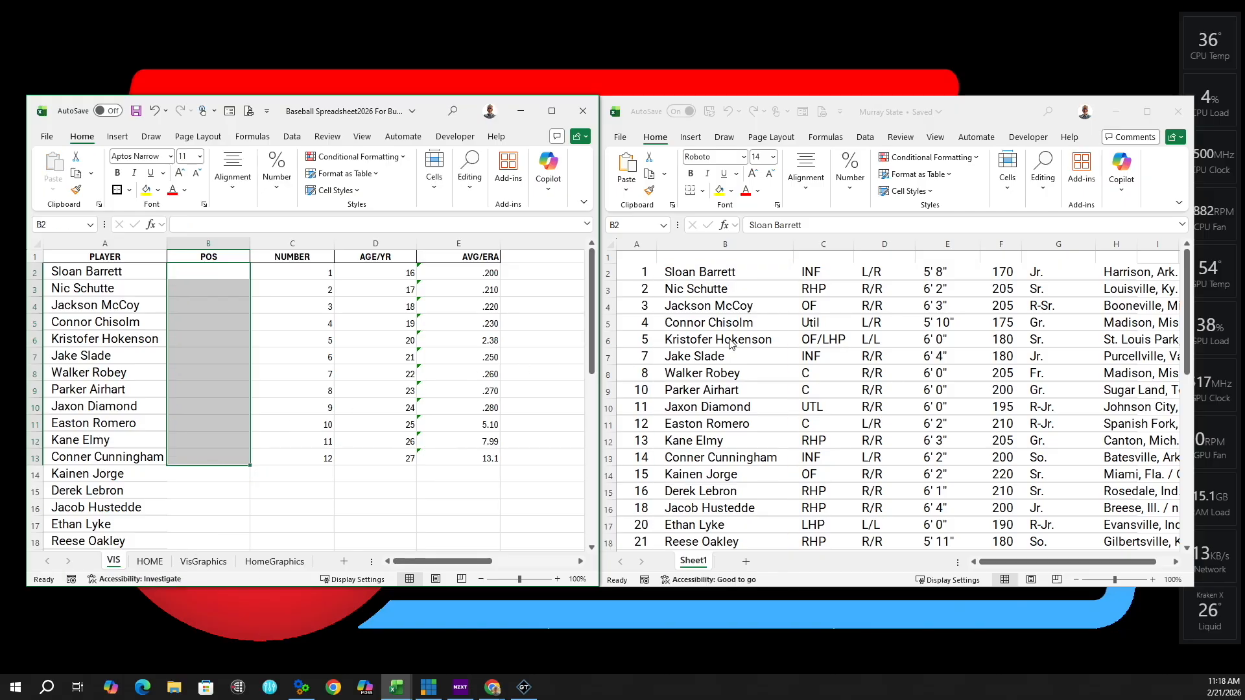
# Step: Copy the positions in C2:C40 of the Murray State sheet and paste them into the VIS sheet's POS column from B2
pyautogui.click(831, 275)
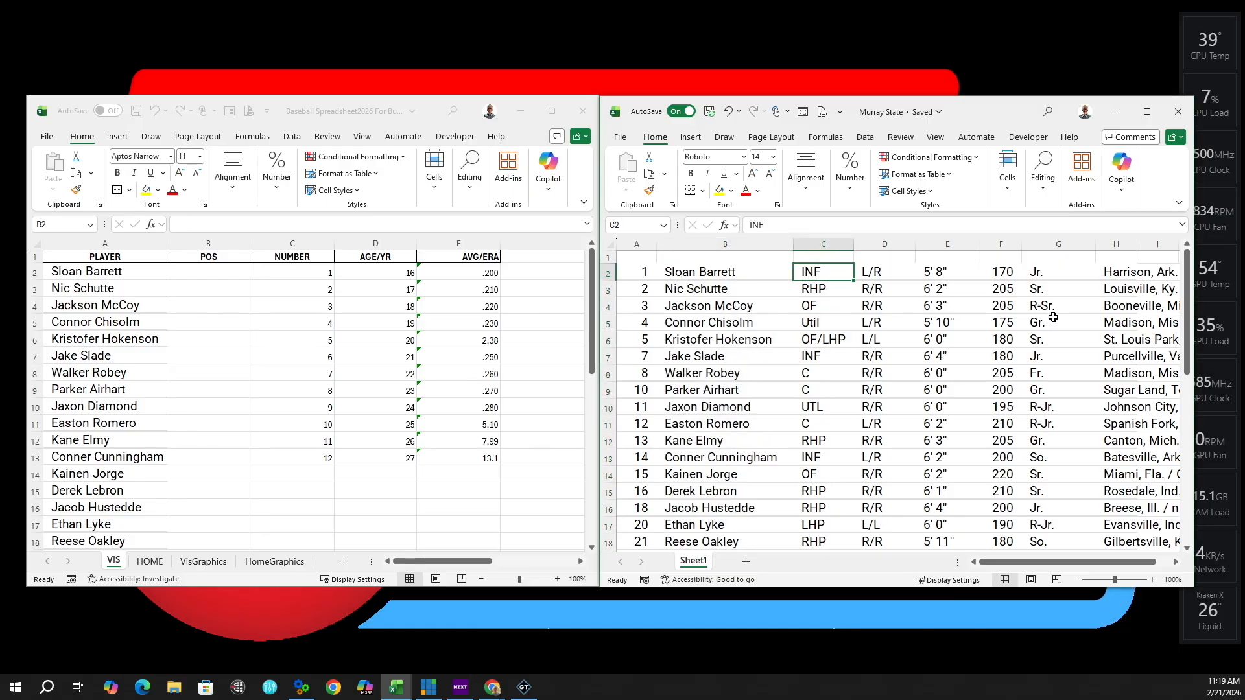
pyautogui.click(1187, 549)
pyautogui.scroll(-7, 1191, 551)
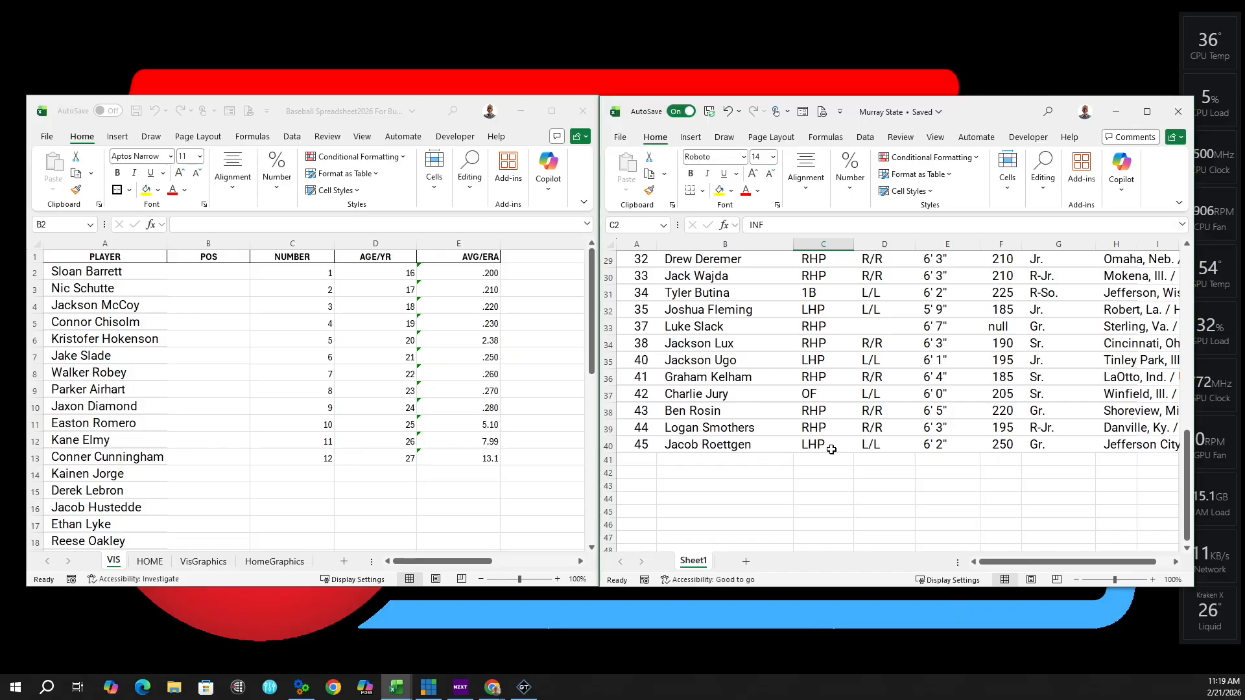
pyautogui.keyDown('shift'); pyautogui.click(831, 449); pyautogui.keyUp('shift')
pyautogui.rightClick(831, 449)
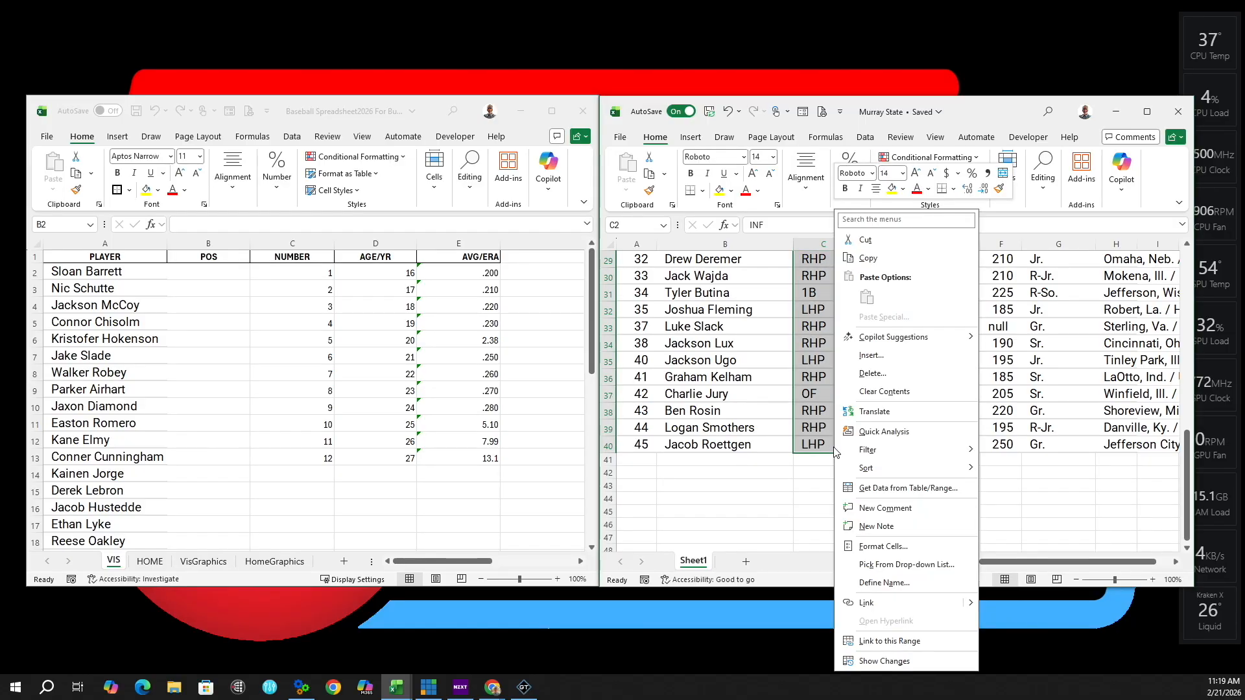
pyautogui.click(867, 258)
pyautogui.click(214, 271)
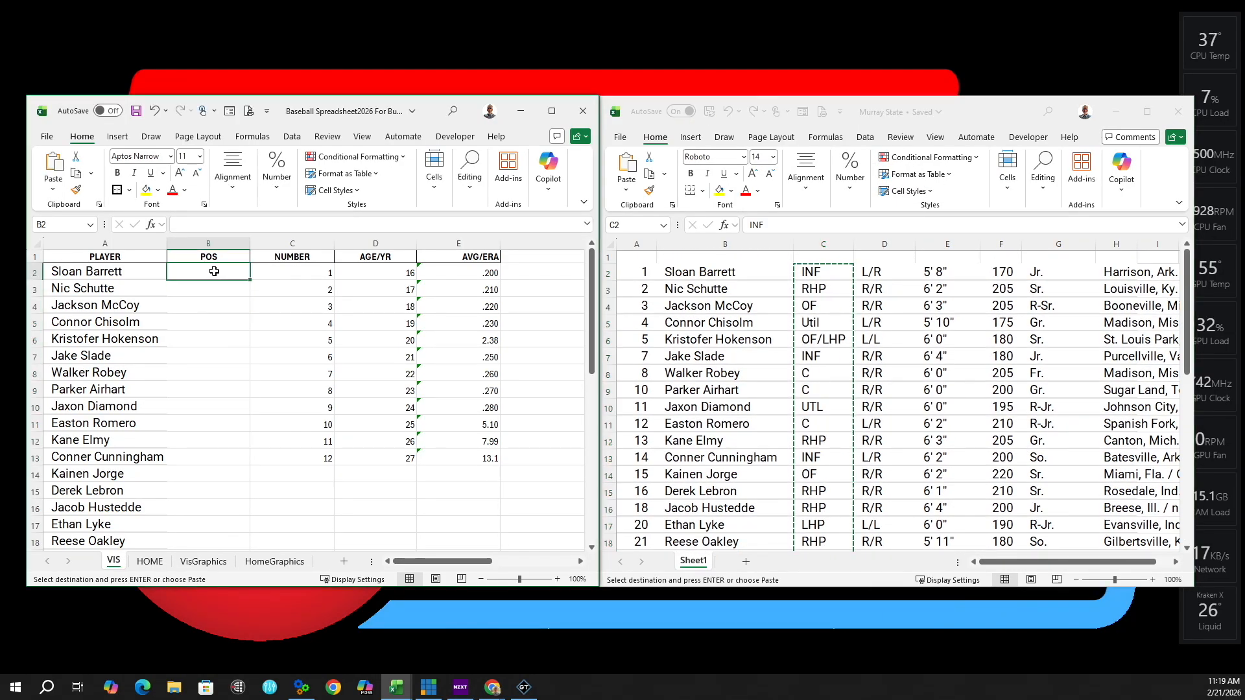
pyautogui.rightClick(214, 271)
pyautogui.click(247, 337)
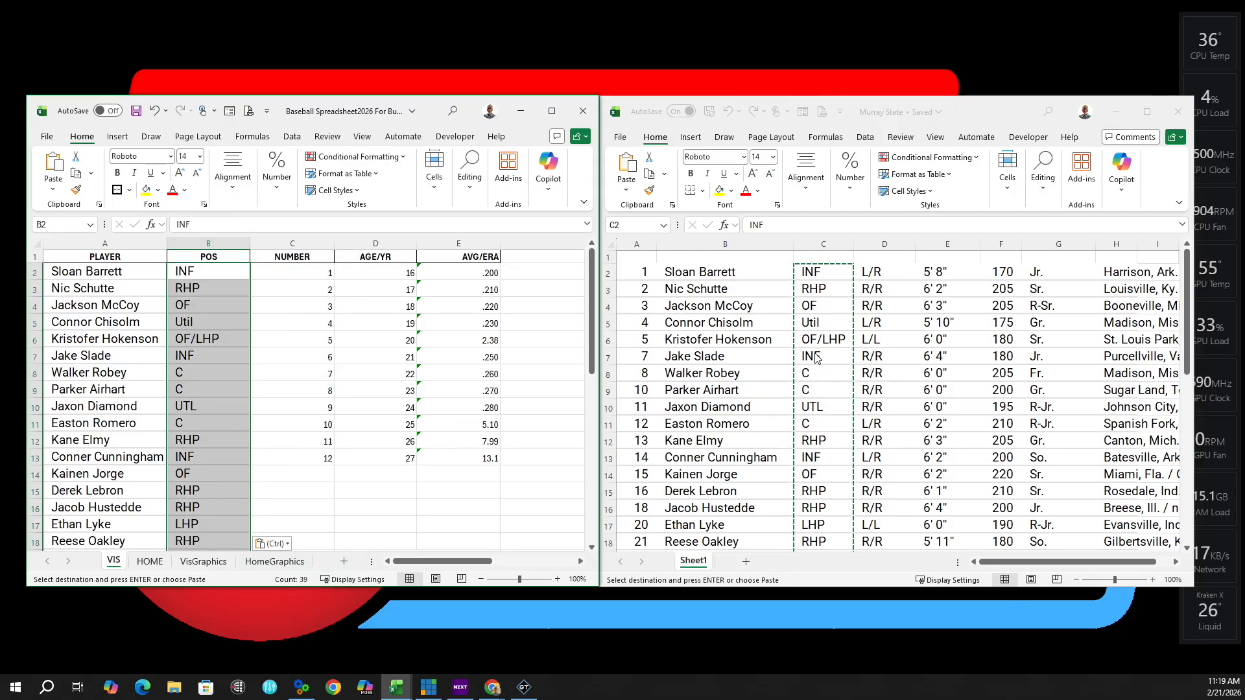
# Step: Clear the placeholder jersey numbers in C2:C13 of the VIS sheet's NUMBER column
pyautogui.click(314, 270)
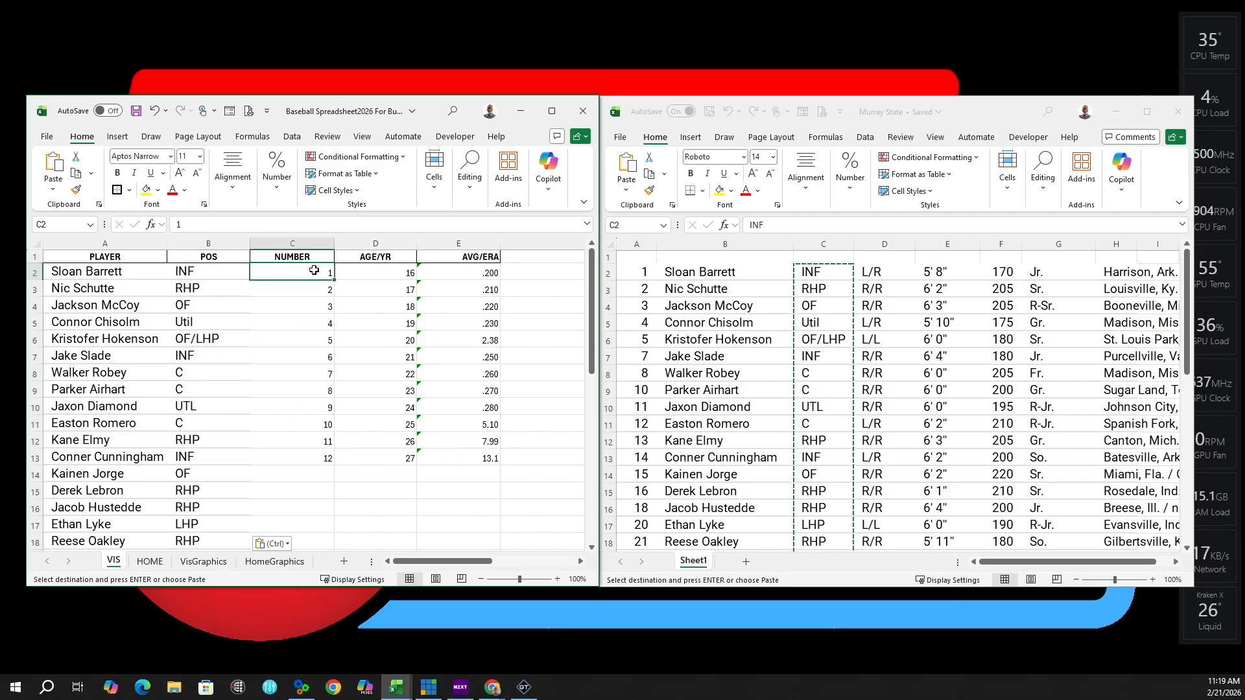
pyautogui.keyDown('shift'); pyautogui.click(309, 456); pyautogui.keyUp('shift')
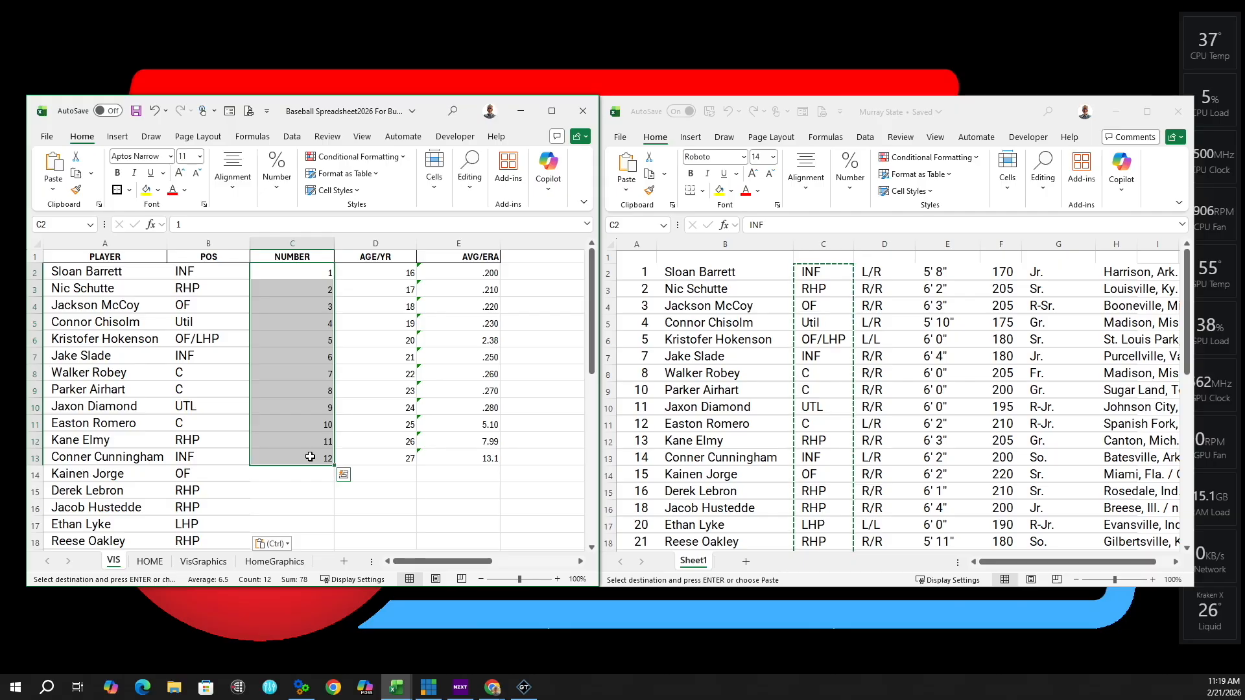
pyautogui.press('Delete')
# Step: Copy the jersey numbers in A2:A40 of the Murray State sheet and paste them into the VIS sheet's NUMBER column from C2
pyautogui.click(638, 272)
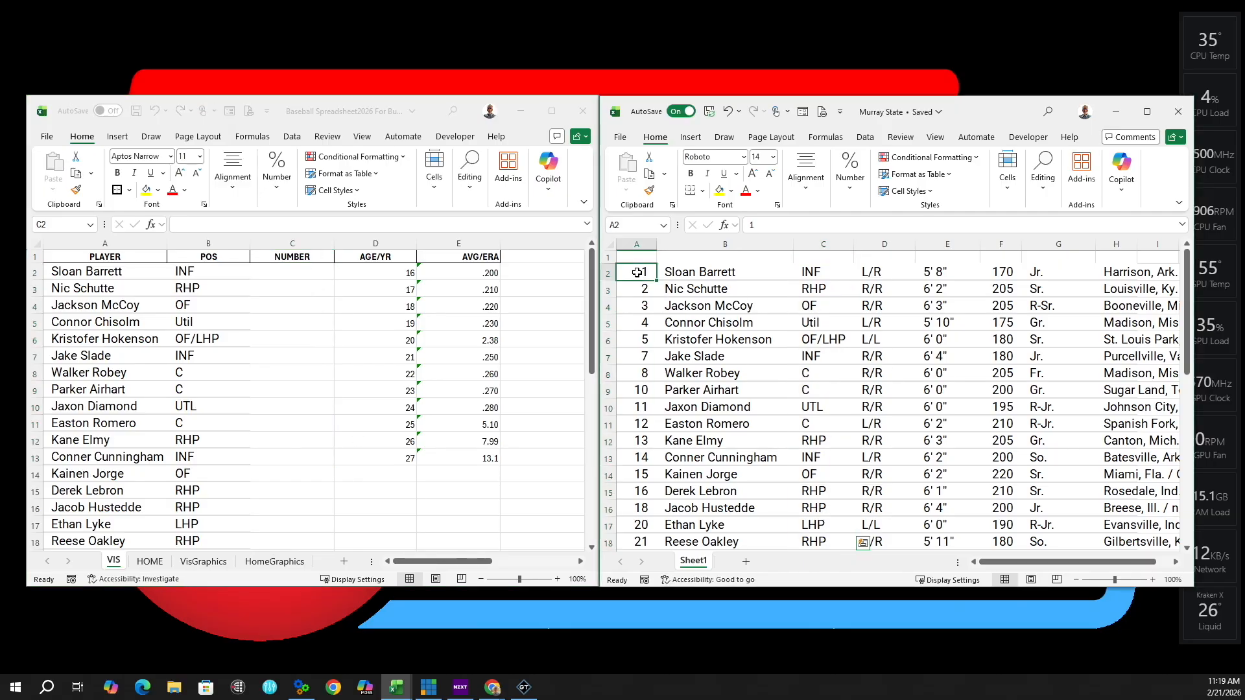
pyautogui.click(1187, 548)
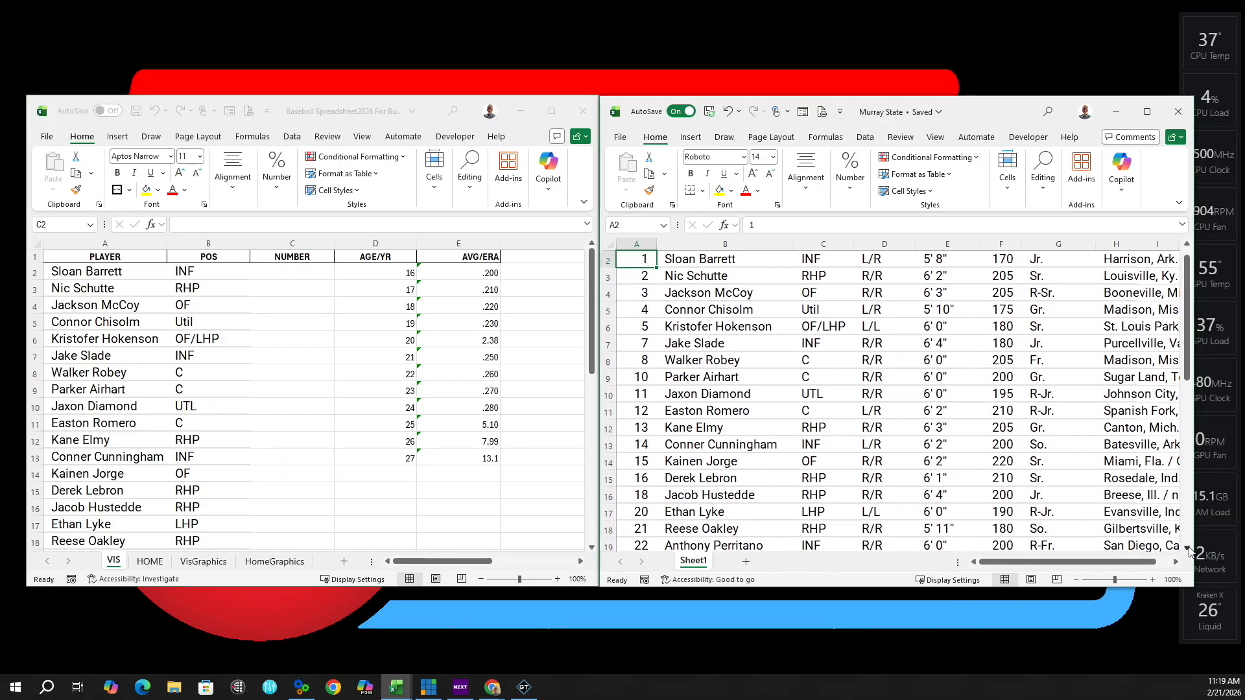
pyautogui.scroll(-7, 1188, 548)
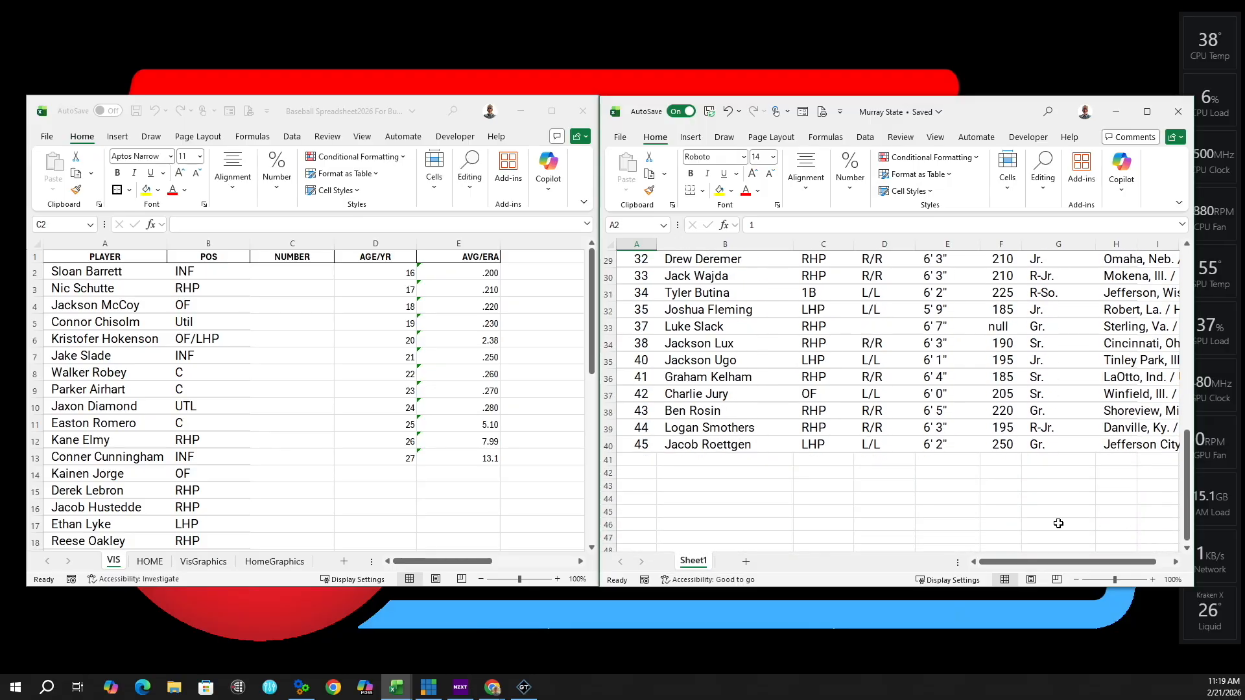
pyautogui.keyDown('shift'); pyautogui.click(641, 445); pyautogui.keyUp('shift')
pyautogui.rightClick(641, 445)
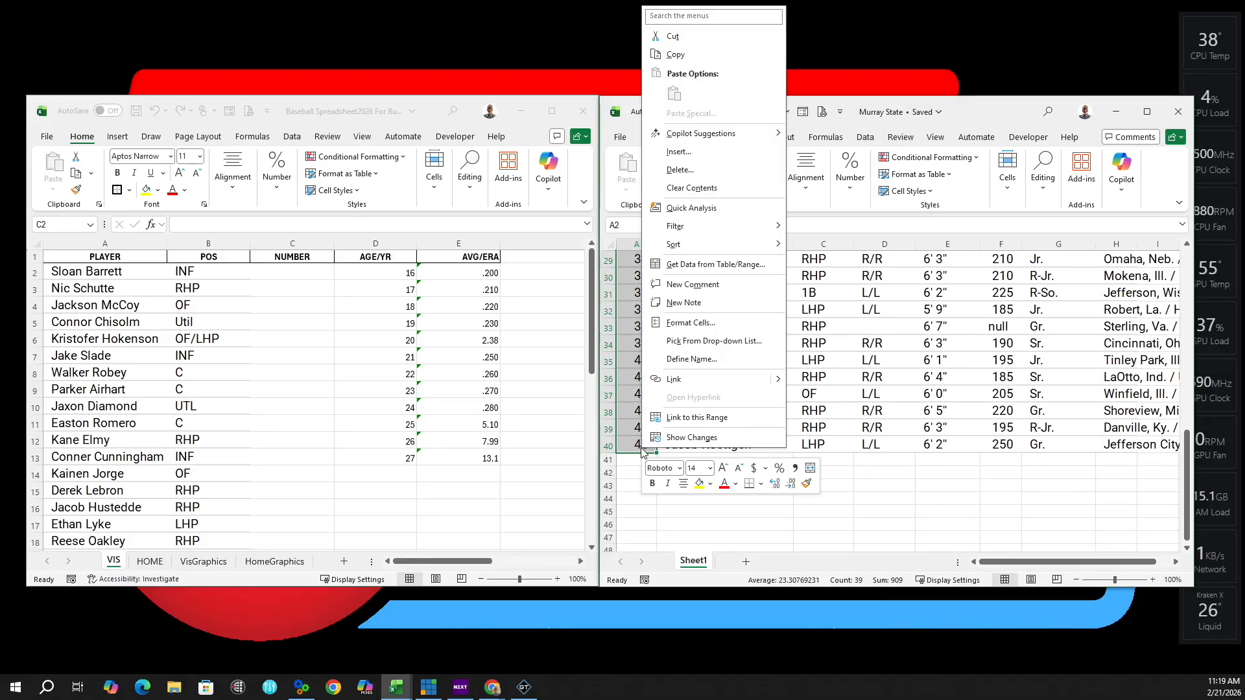
pyautogui.click(677, 56)
pyautogui.click(287, 274)
pyautogui.click(287, 274)
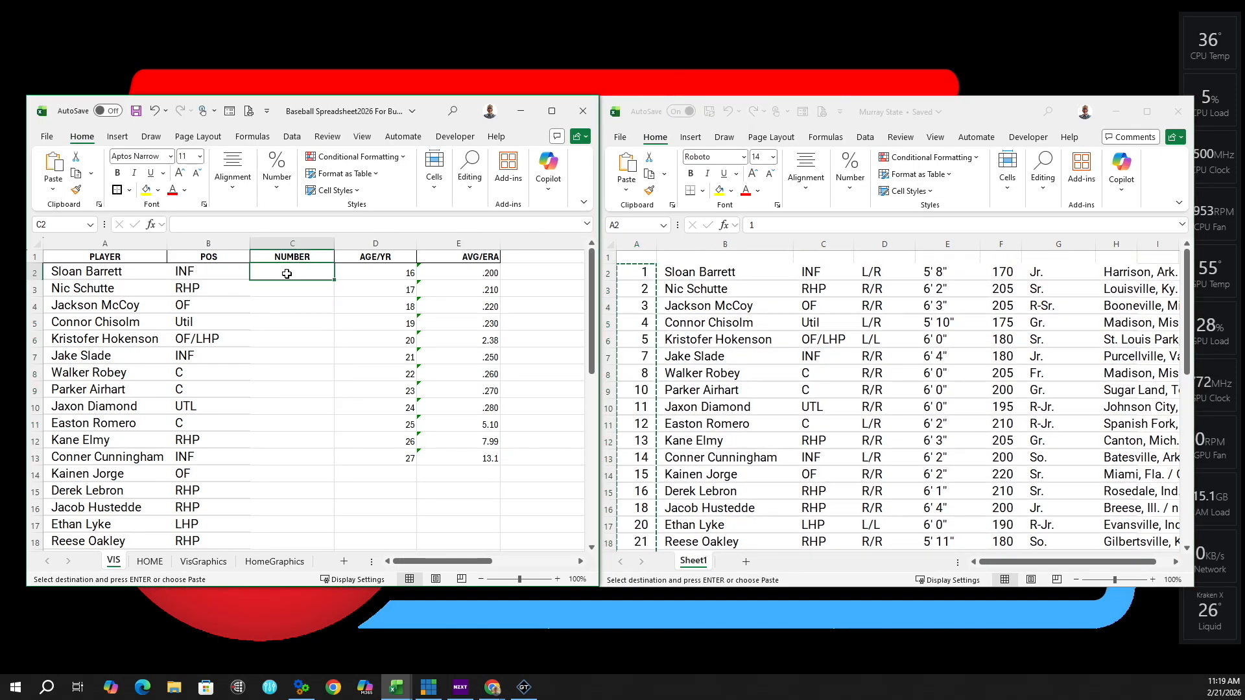
pyautogui.rightClick(286, 274)
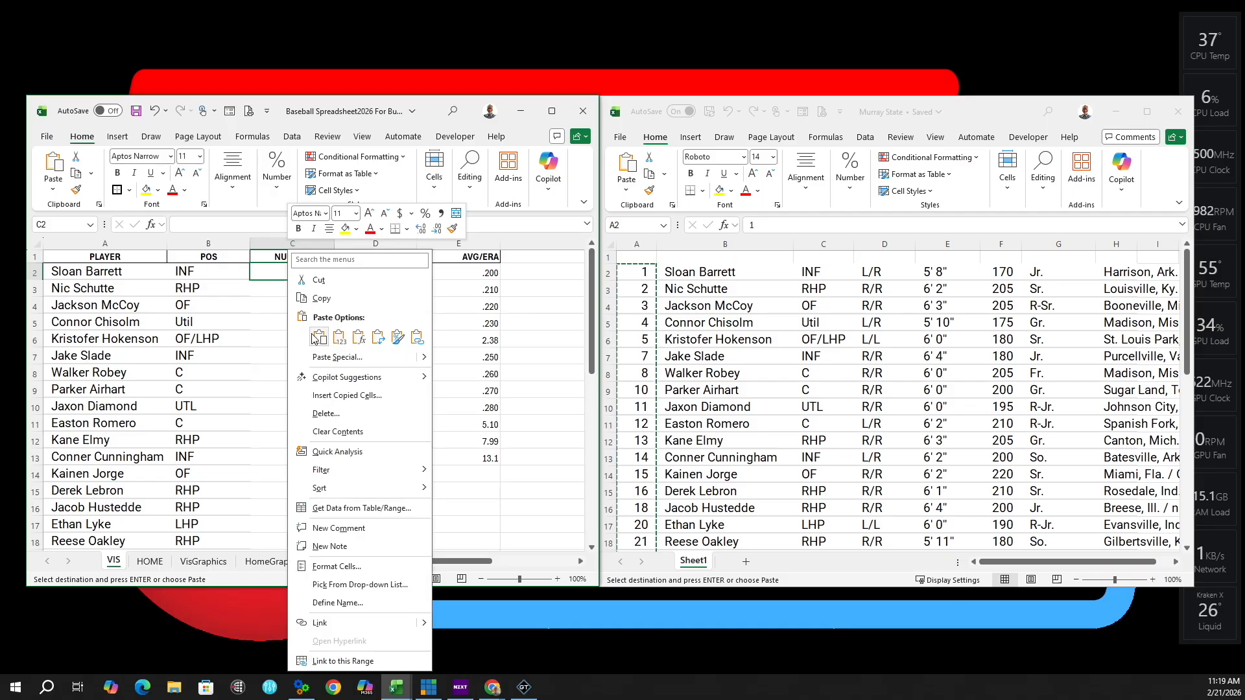
pyautogui.click(317, 334)
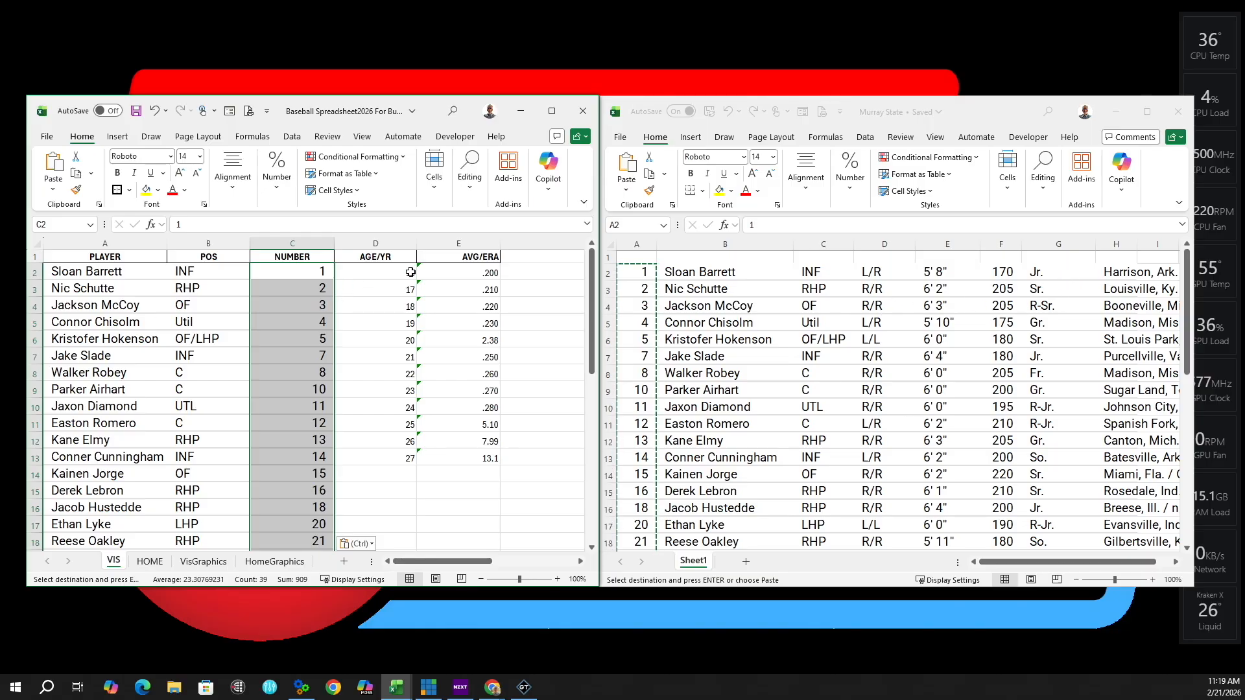
# Step: Clear the placeholder ages in D2:D13 of the VIS sheet's AGE/YR column
pyautogui.click(384, 273)
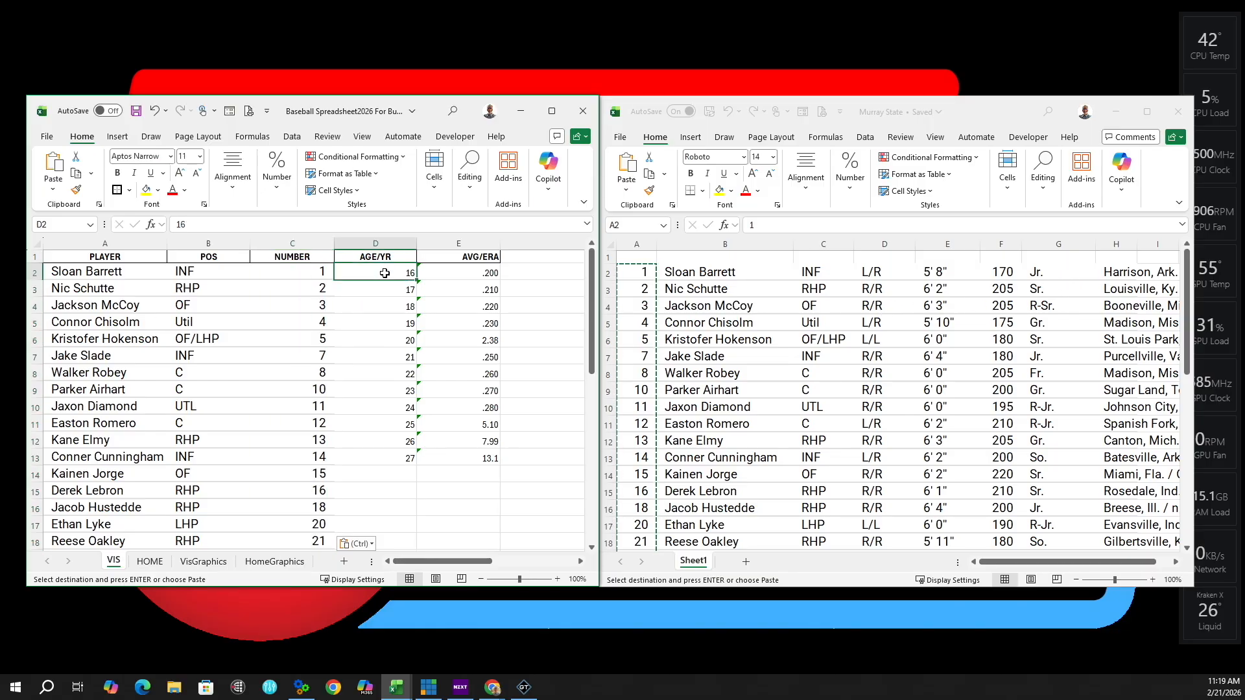
pyautogui.keyDown('shift'); pyautogui.click(397, 459); pyautogui.keyUp('shift')
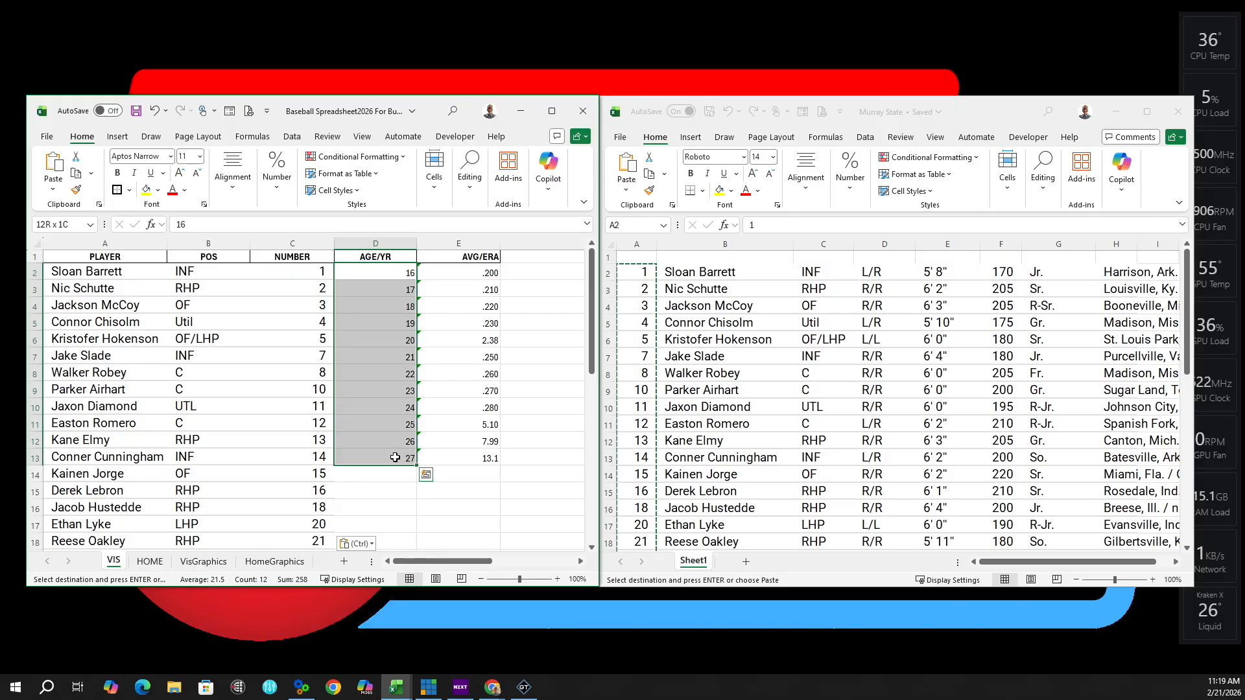
pyautogui.press('Delete')
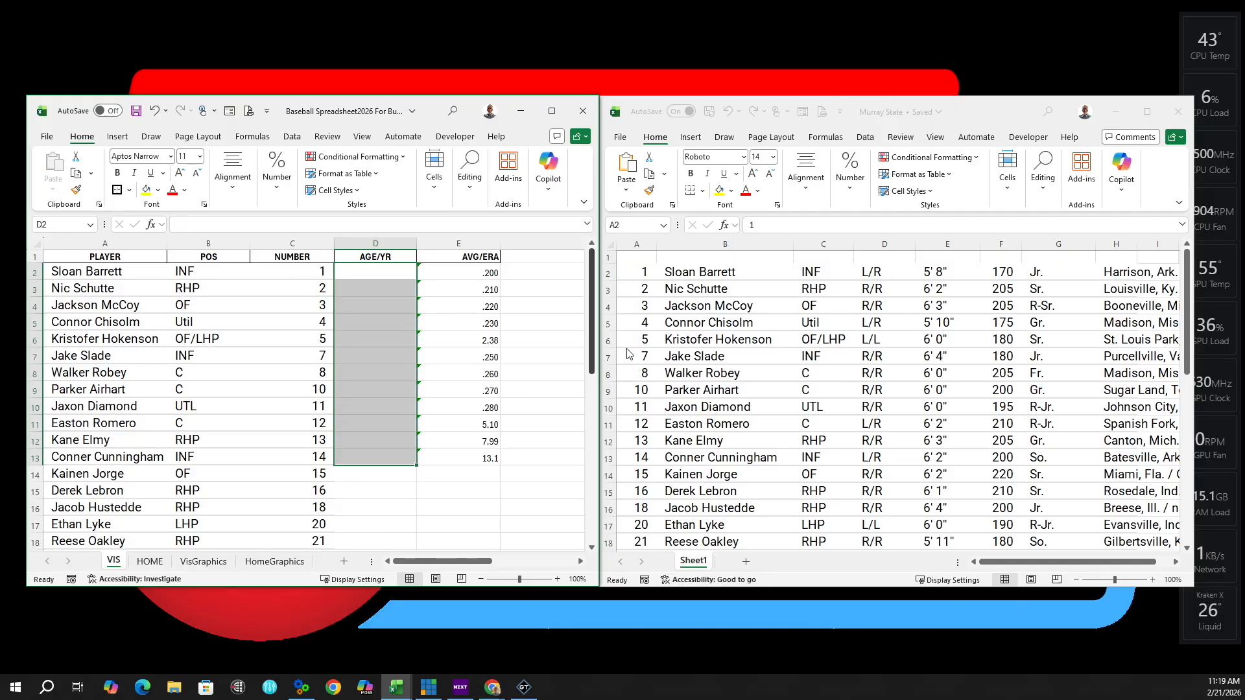
# Step: Copy the class years in G2:G40 of the Murray State sheet and paste them into the VIS sheet's AGE/YR column from D2
pyautogui.click(1051, 272)
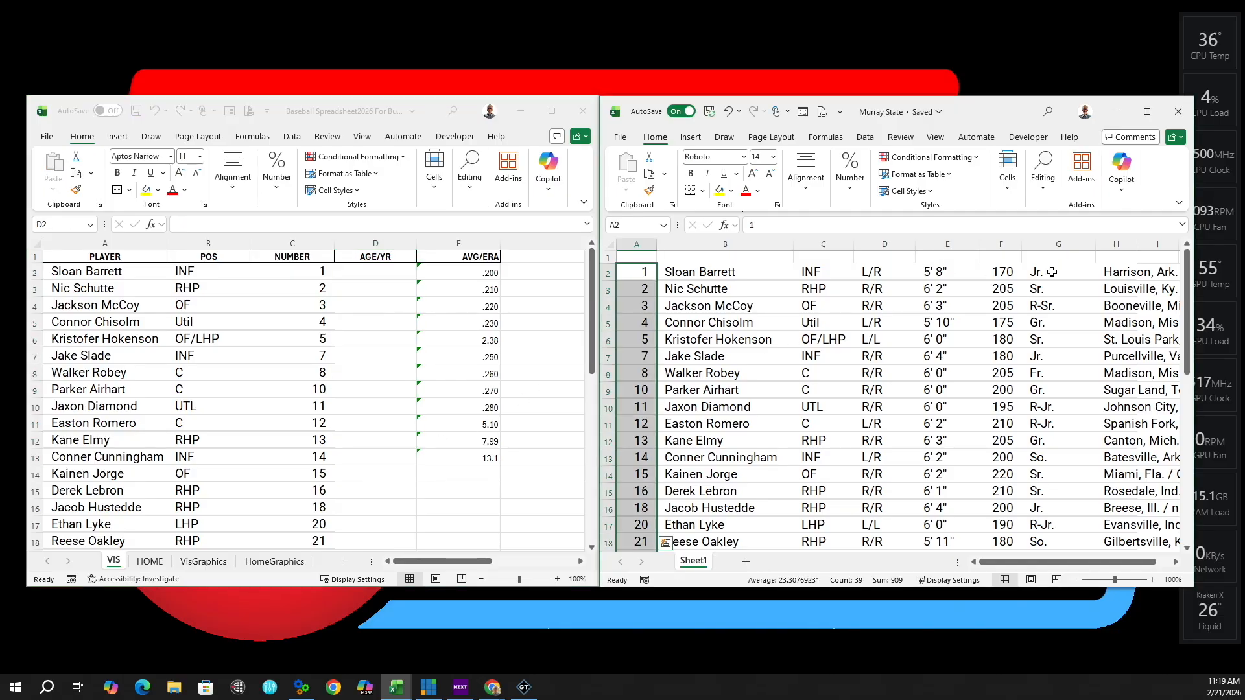
pyautogui.click(1059, 273)
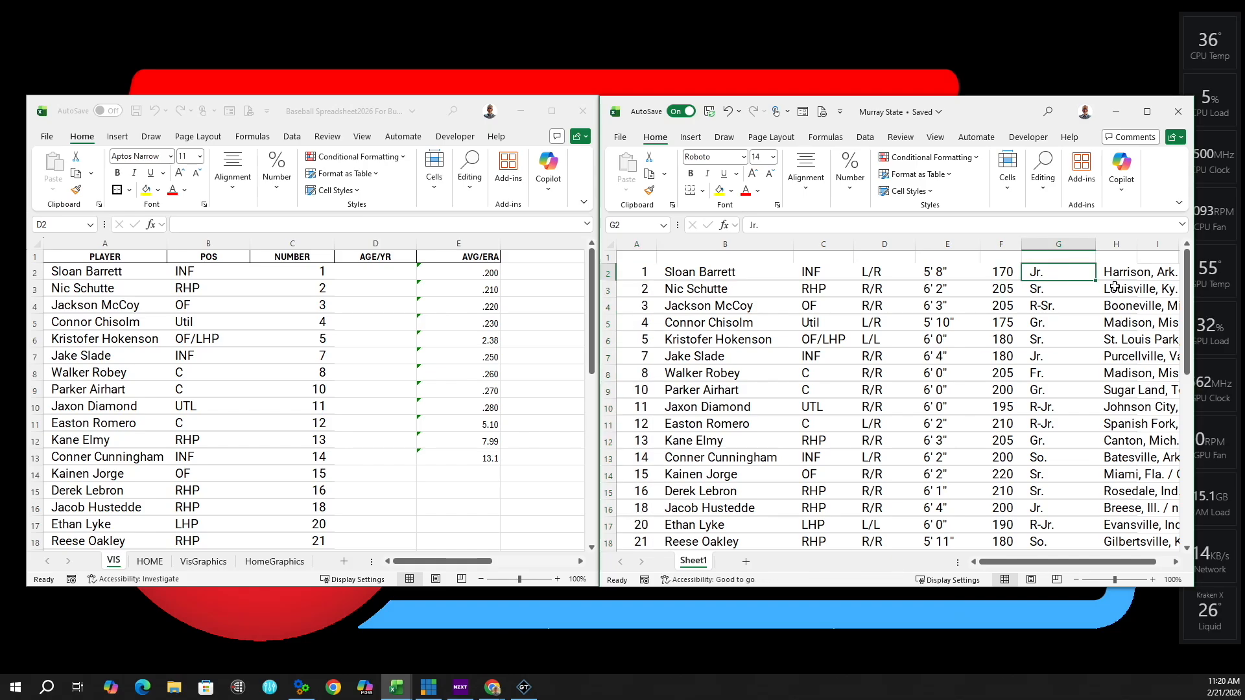
pyautogui.scroll(-8, 1189, 549)
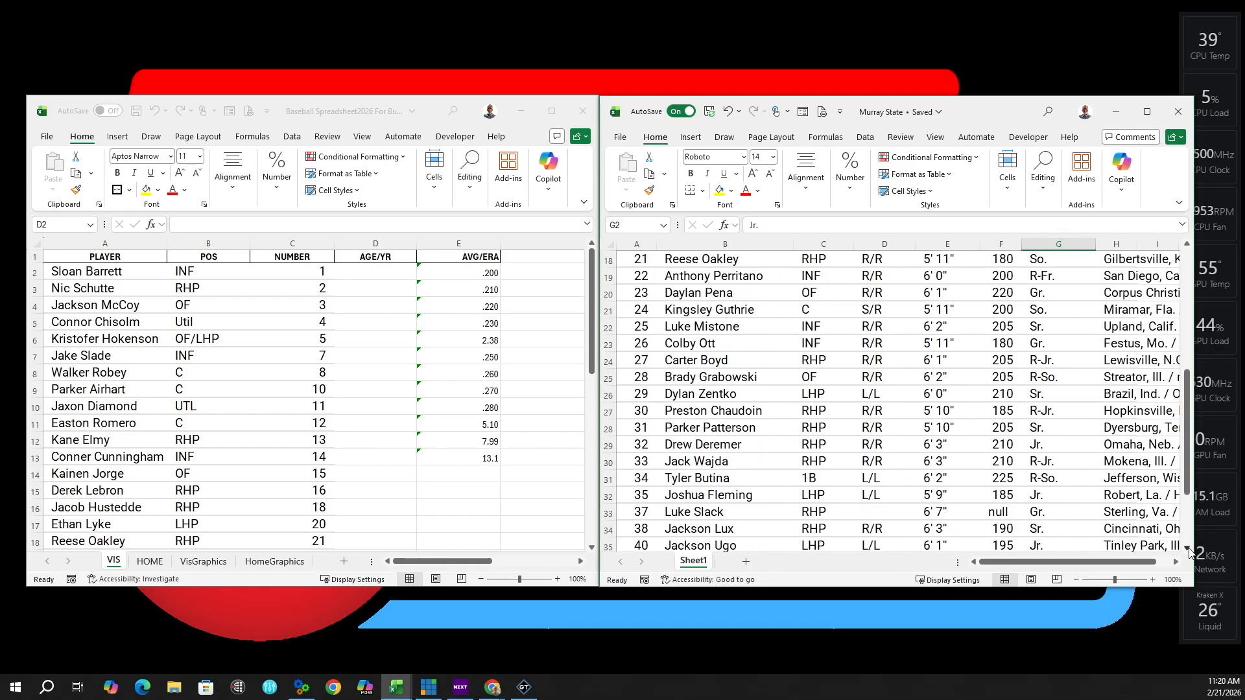
pyautogui.scroll(-1, 1188, 548)
pyautogui.keyDown('shift'); pyautogui.click(1074, 462); pyautogui.keyUp('shift')
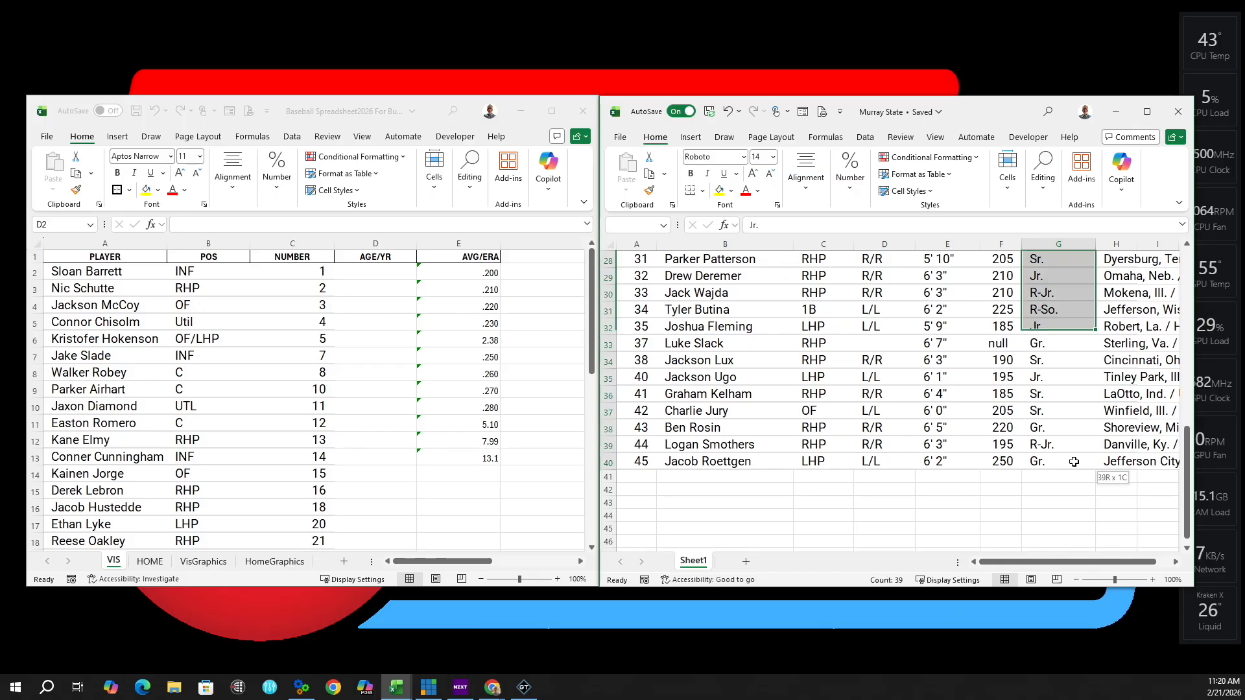
pyautogui.rightClick(1074, 462)
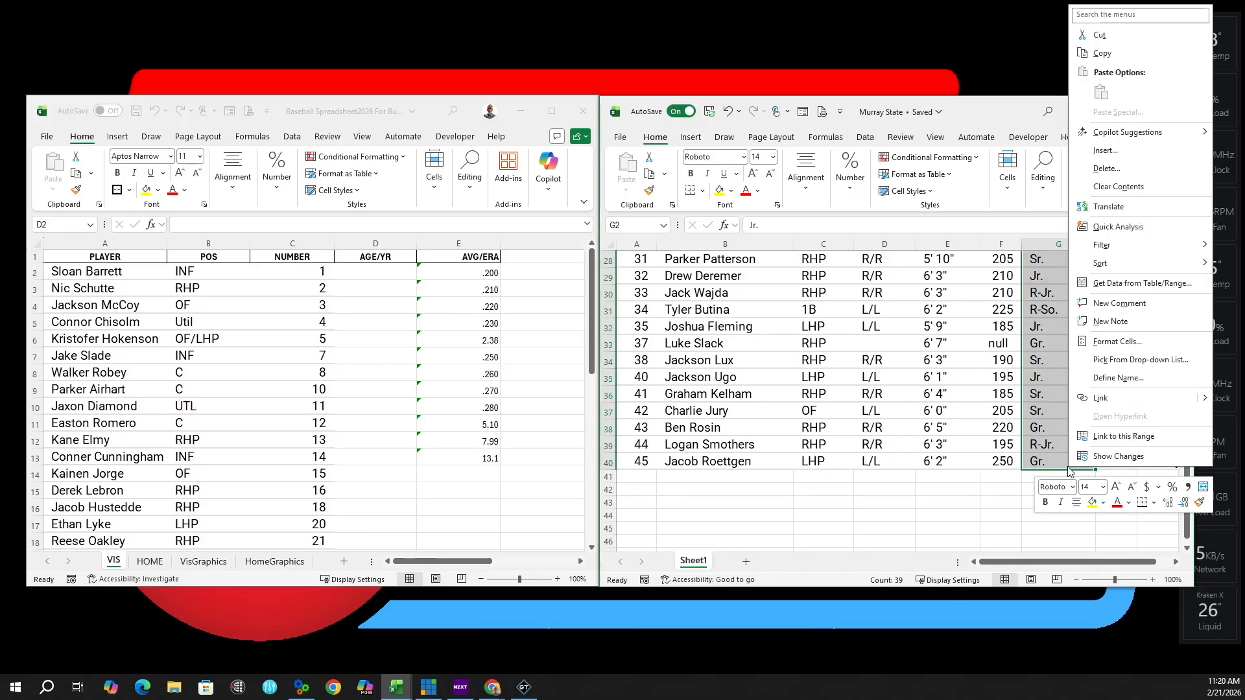
pyautogui.click(1102, 55)
pyautogui.scroll(9, 843, 389)
pyautogui.rightClick(381, 272)
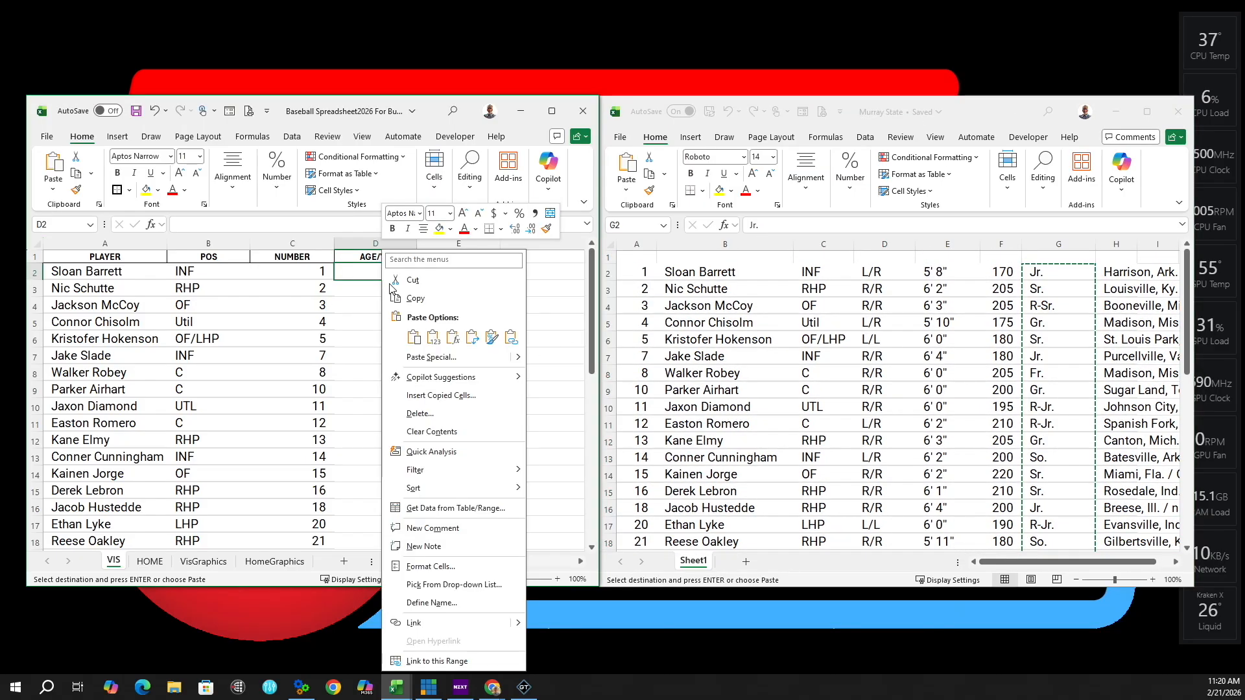
pyautogui.click(413, 337)
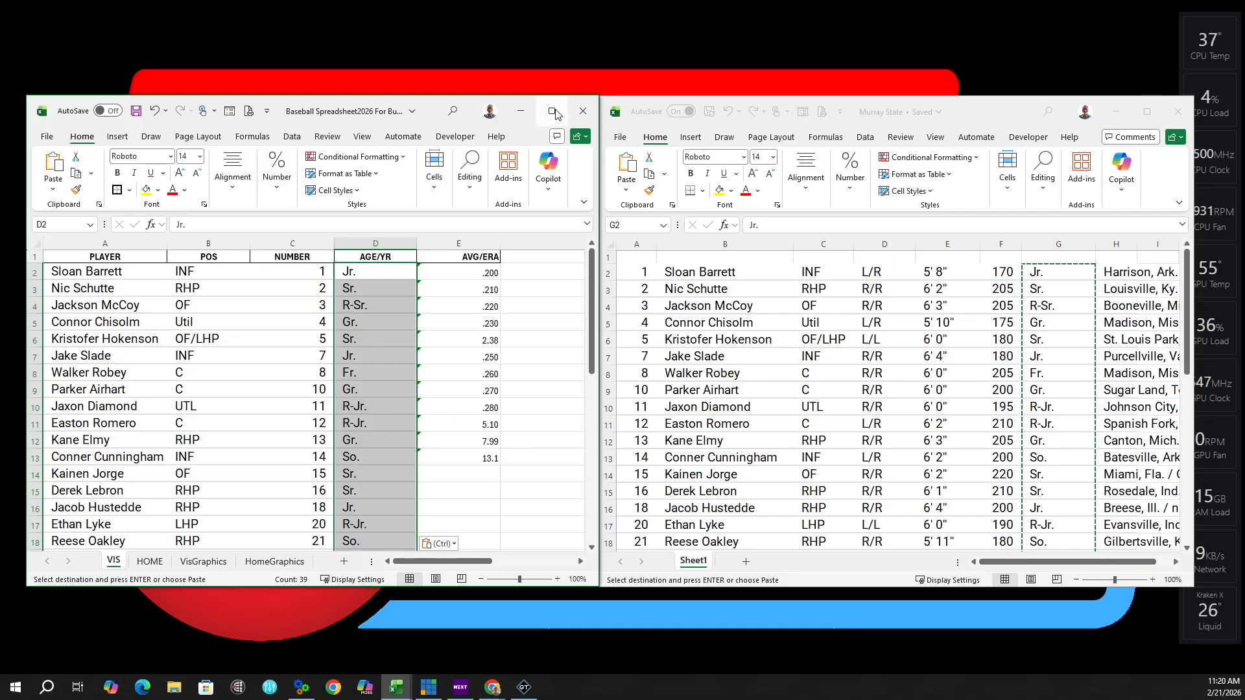
# Step: Save the baseball workbook in a maximized window and open its VisGraphics sheet
pyautogui.click(553, 112)
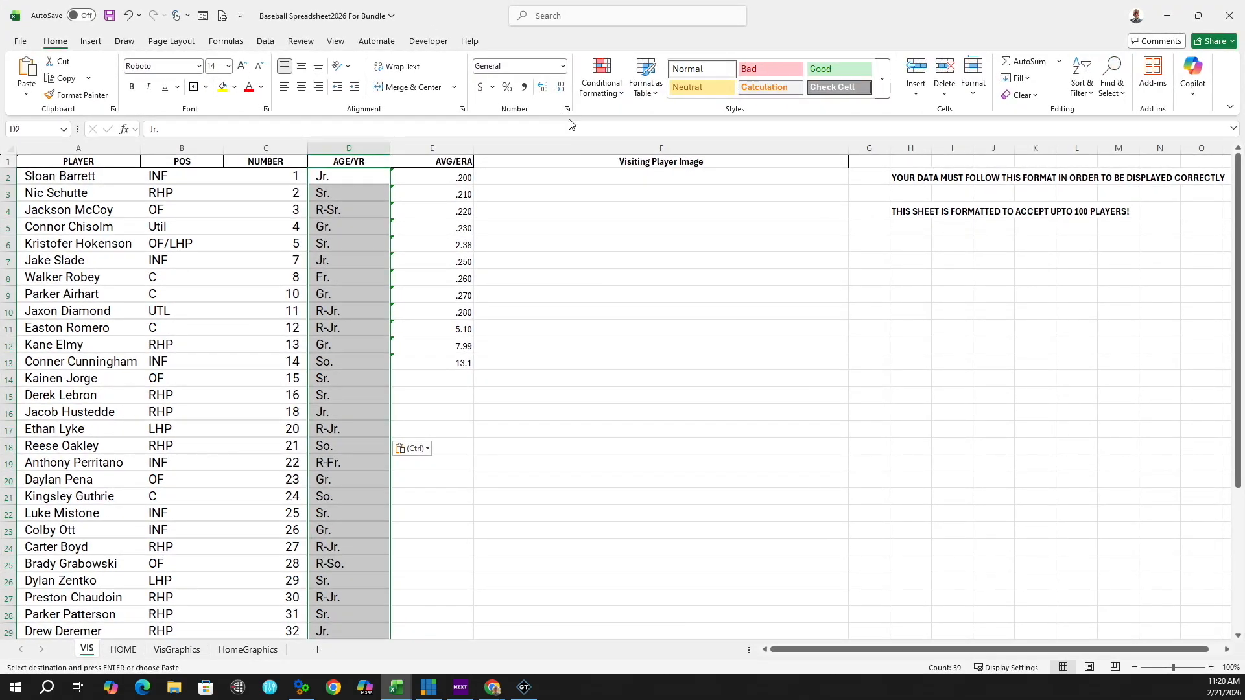
pyautogui.click(110, 16)
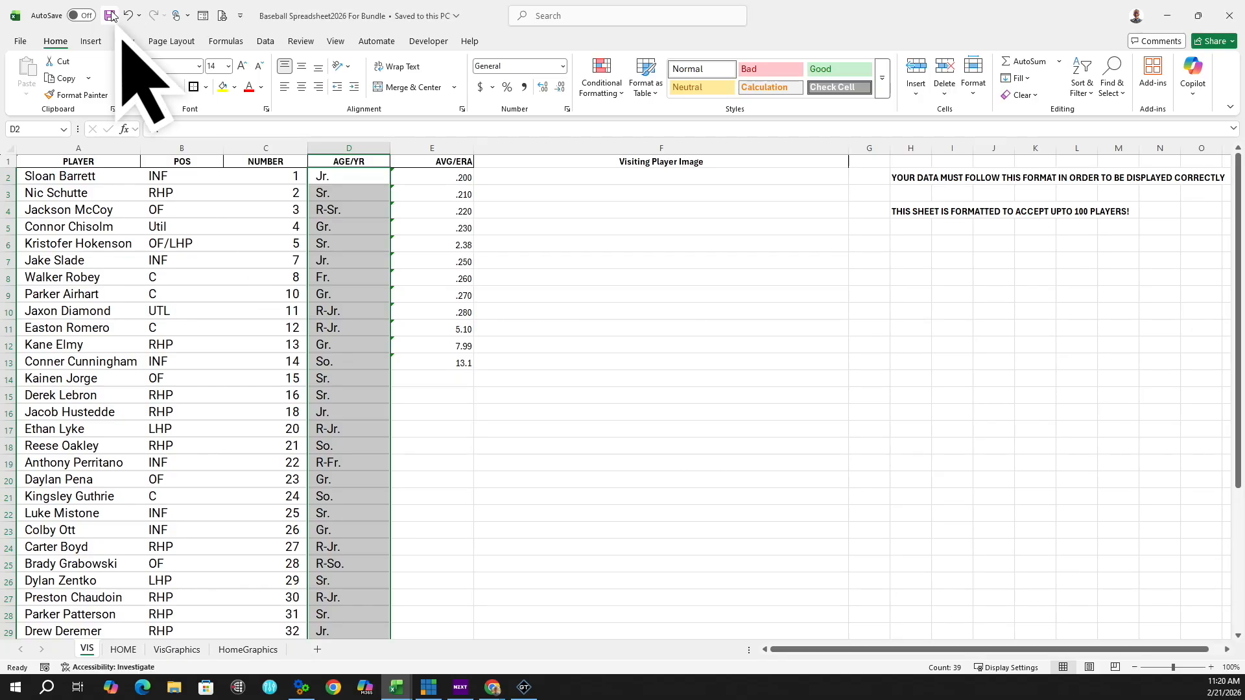
pyautogui.click(178, 650)
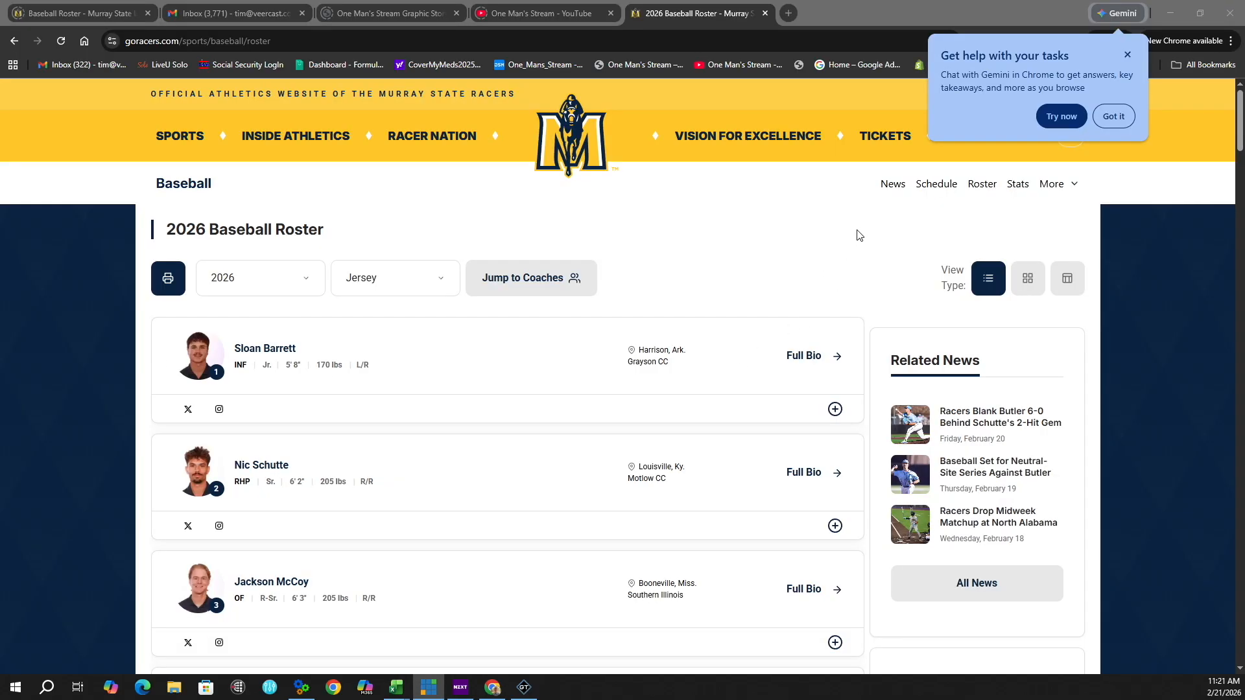
# Step: In Chrome, open the Murray State baseball stats, list them game by game, and view the box score of the 2/20/2026 Butler game
pyautogui.click(1018, 186)
pyautogui.click(255, 320)
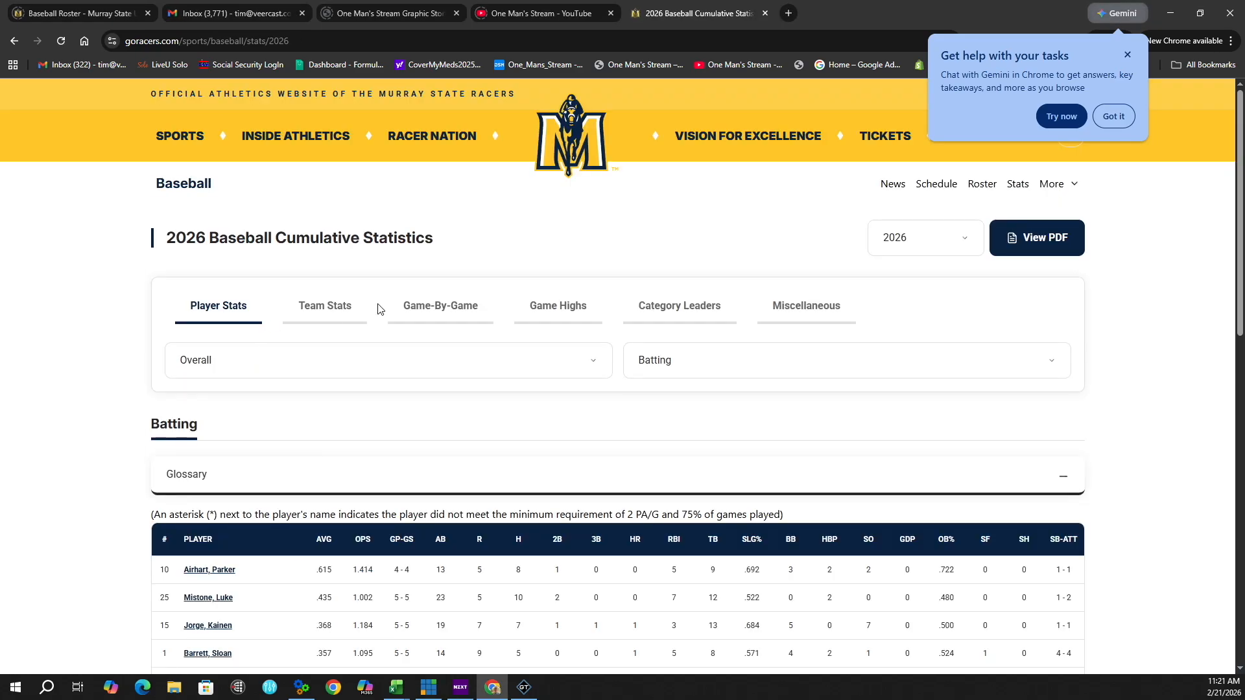
pyautogui.scroll(-1, 446, 311)
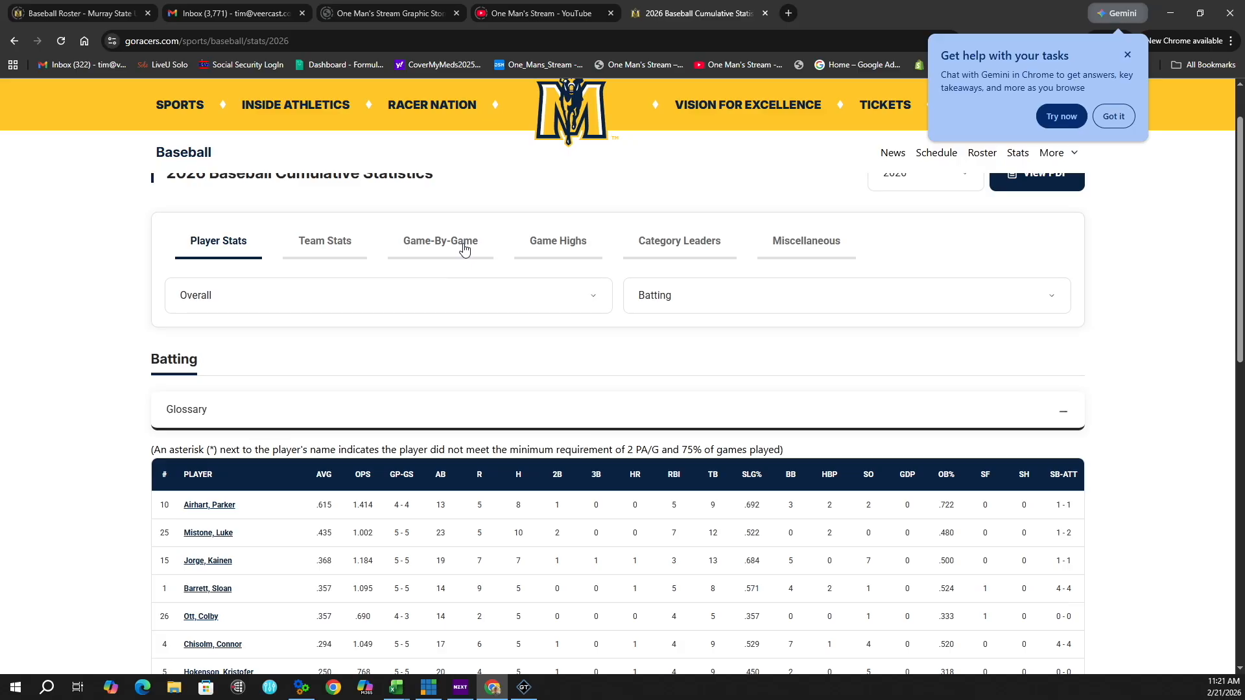
pyautogui.click(459, 245)
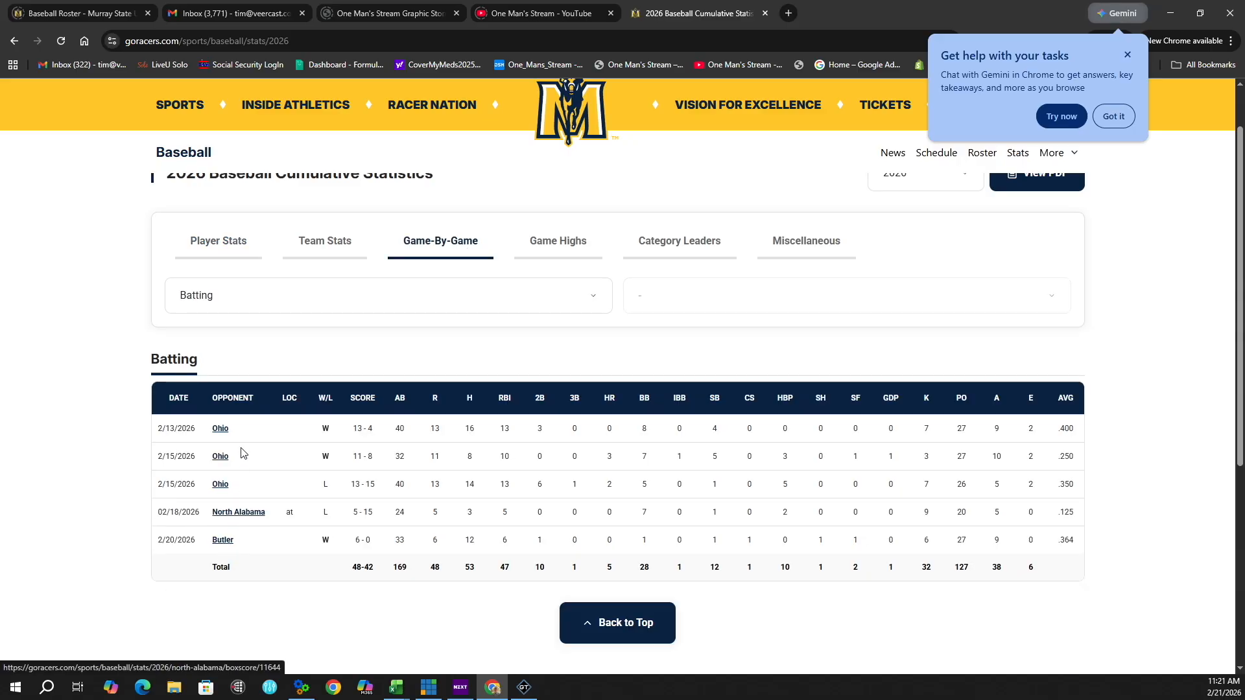
pyautogui.click(231, 541)
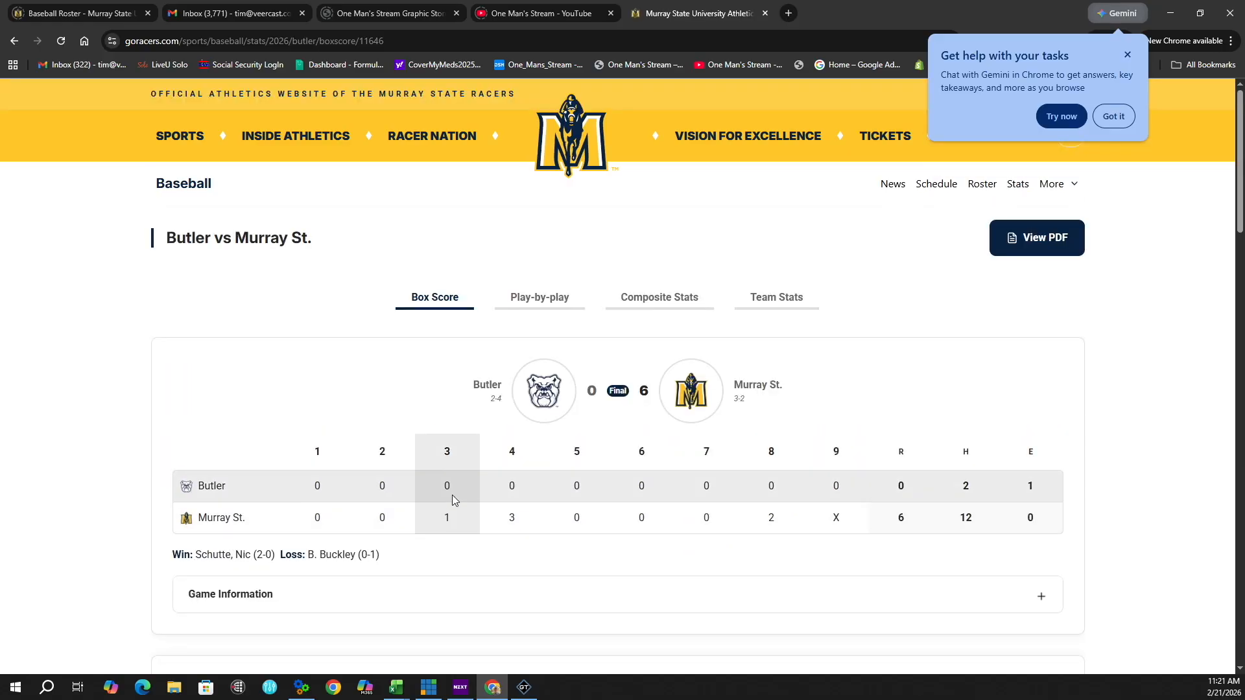
pyautogui.scroll(-8, 453, 495)
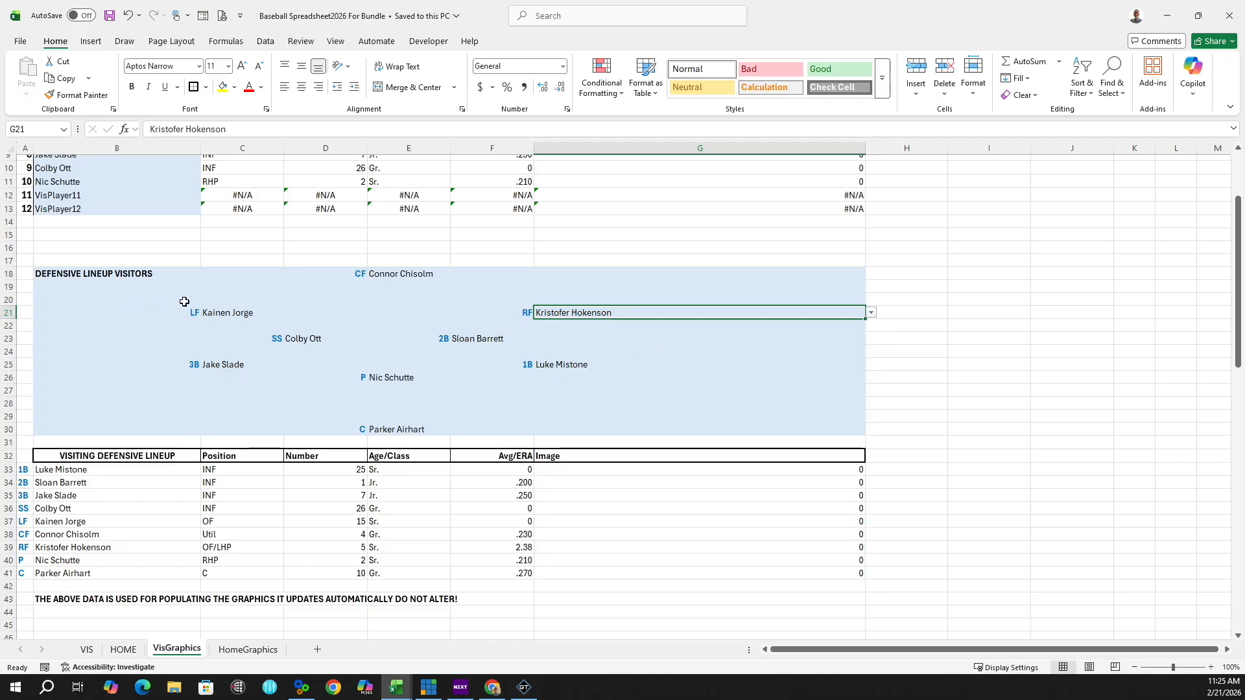
# Step: Back in Excel, check the left fielder cell C21 of the VisGraphics defensive lineup and save the workbook
pyautogui.click(262, 313)
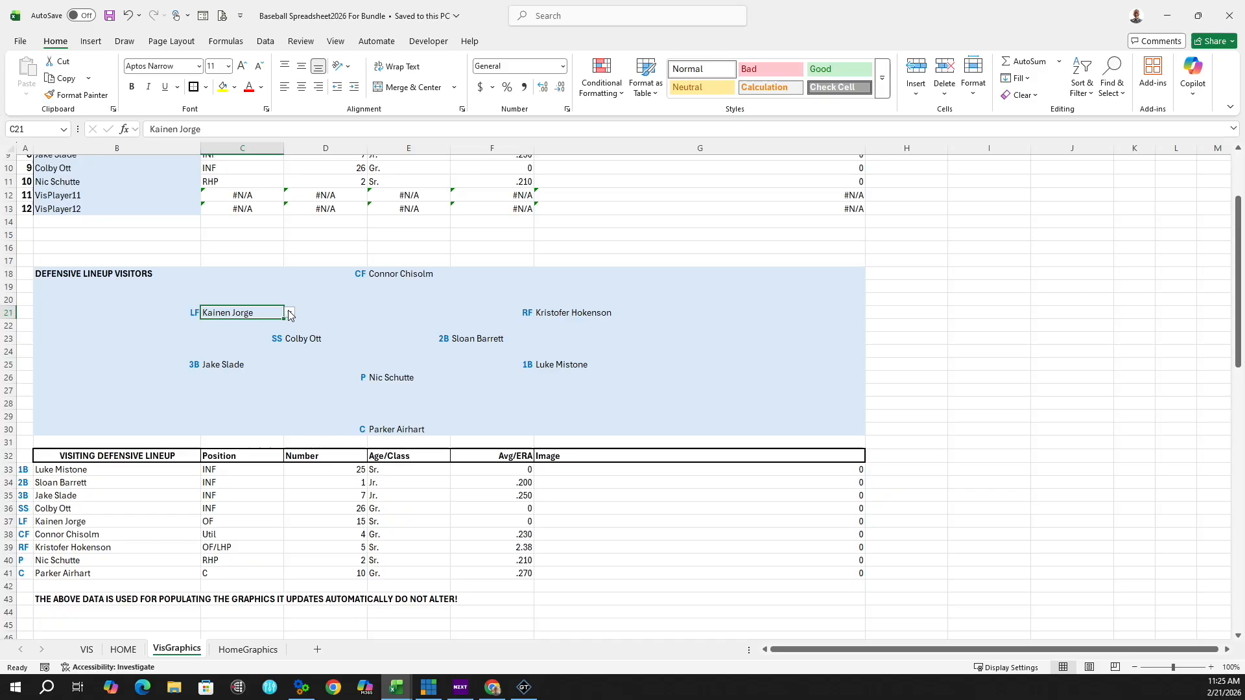
pyautogui.click(908, 336)
pyautogui.click(111, 19)
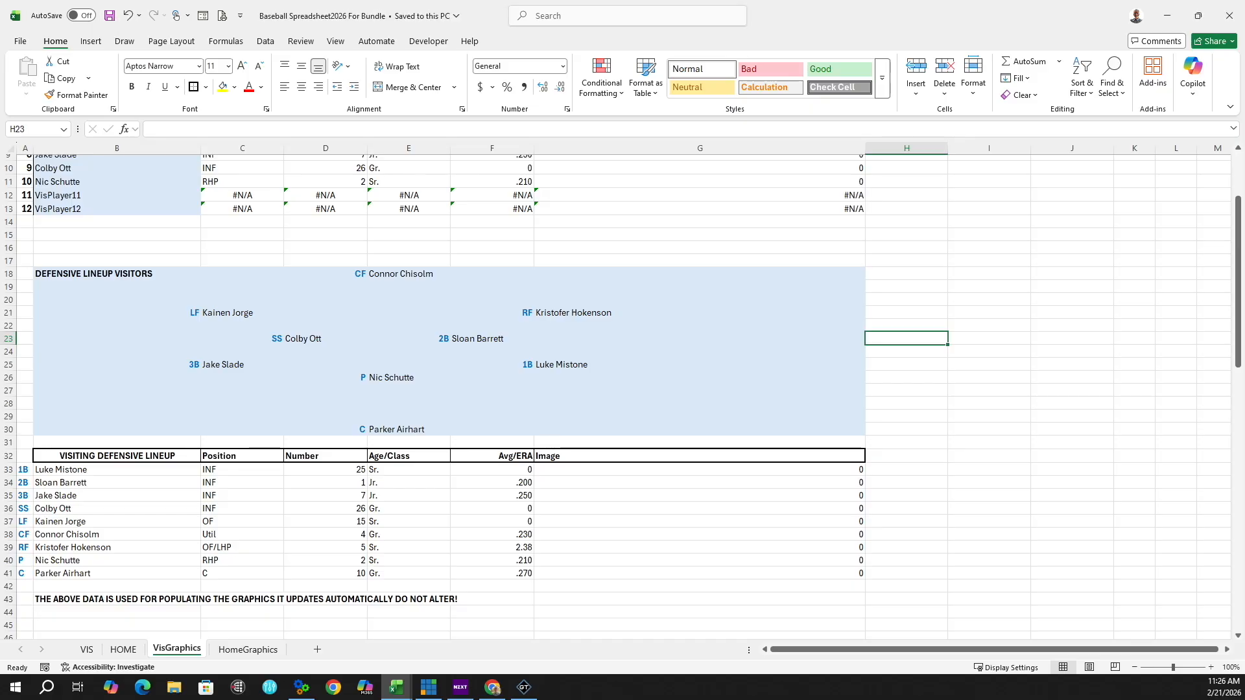